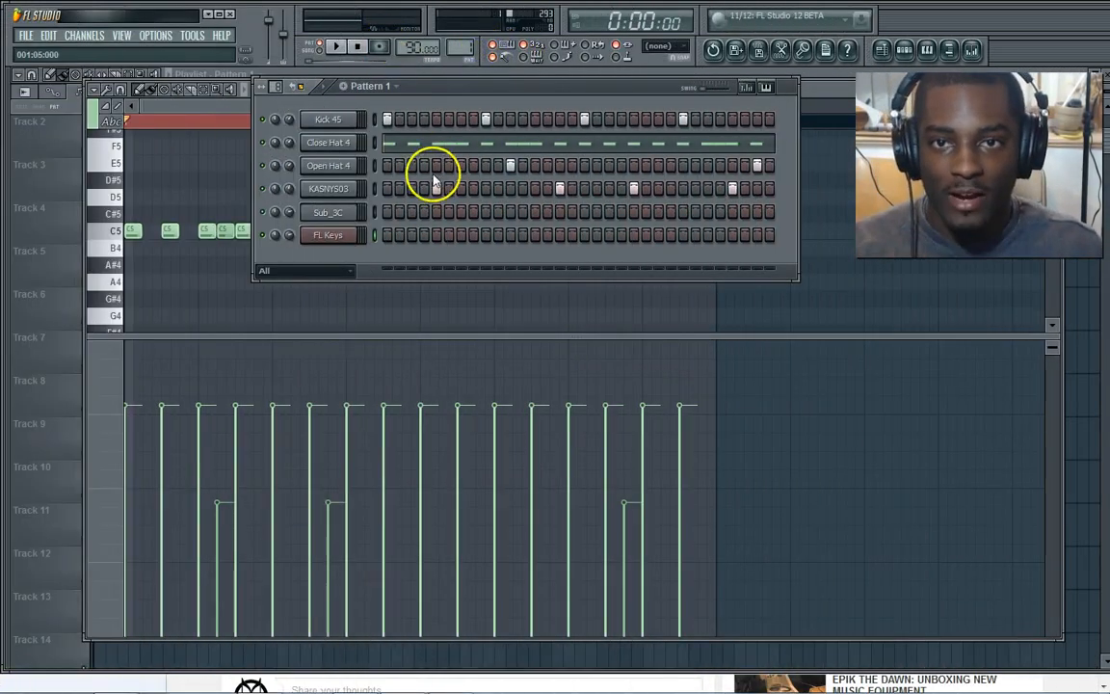
Record a chord and bass performance on the FL Keys channel and enlarge the note area of its piano roll.
{"action": "left_click", "coordinate": [382, 49]}
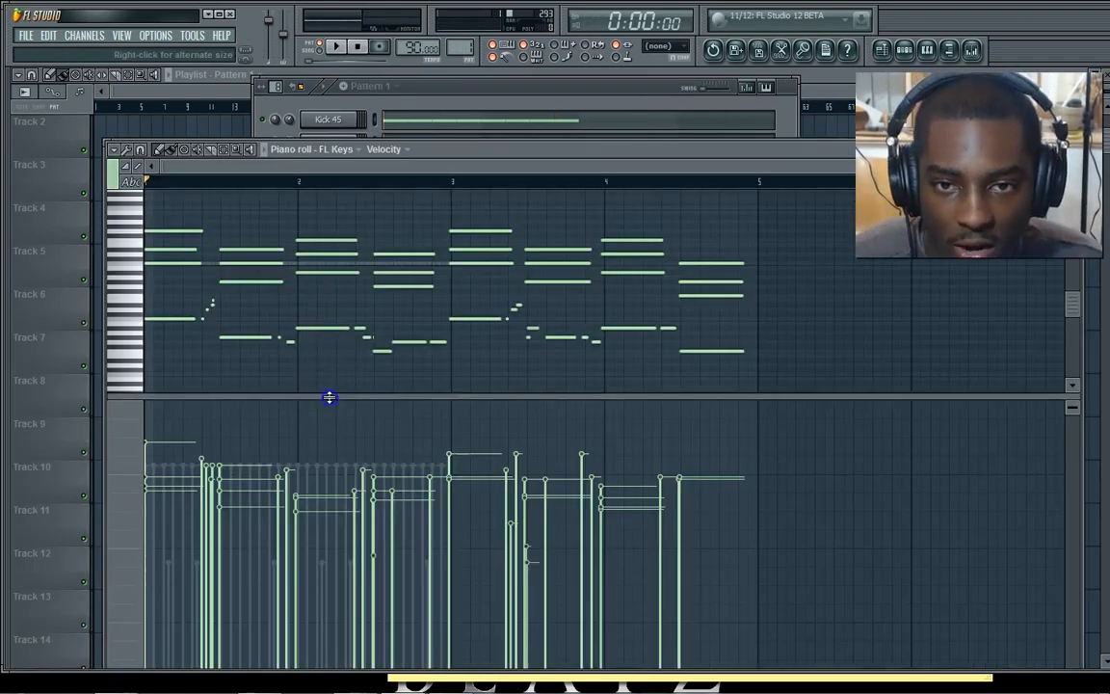
{"action": "left_click_drag", "start_coordinate": [330, 396], "coordinate": [315, 549]}
{"action": "scroll", "coordinate": [416, 180], "scroll_direction": "up", "scroll_amount": 6}
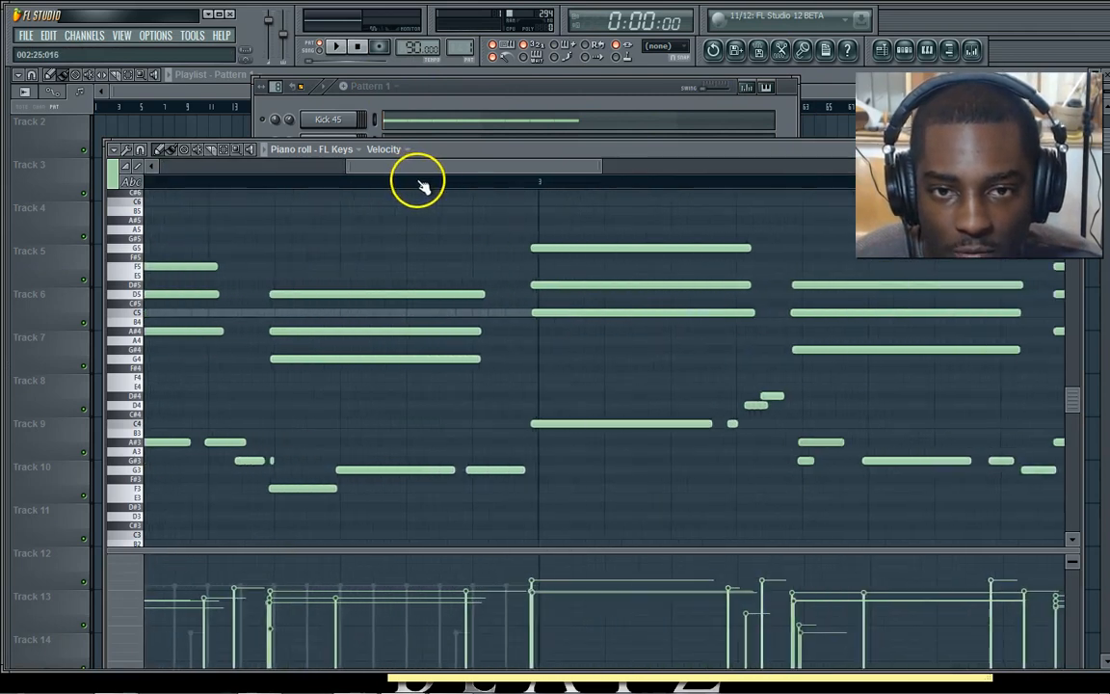
{"action": "left_click_drag", "start_coordinate": [426, 173], "coordinate": [165, 180]}
Select all FL Keys notes and quantize them with the default groove template and the duration mode Quantize end time.
{"action": "left_click", "coordinate": [141, 152]}
{"action": "left_click", "coordinate": [141, 152]}
{"action": "left_click", "coordinate": [142, 150]}
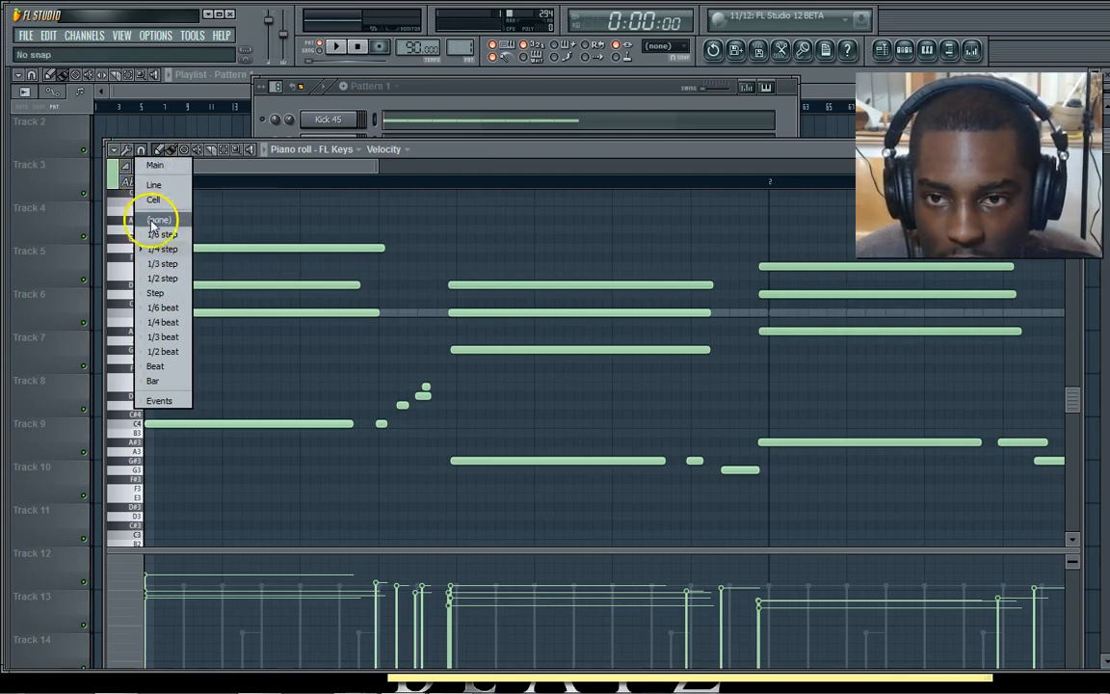
{"action": "left_click", "coordinate": [137, 150]}
{"action": "left_click", "coordinate": [127, 149]}
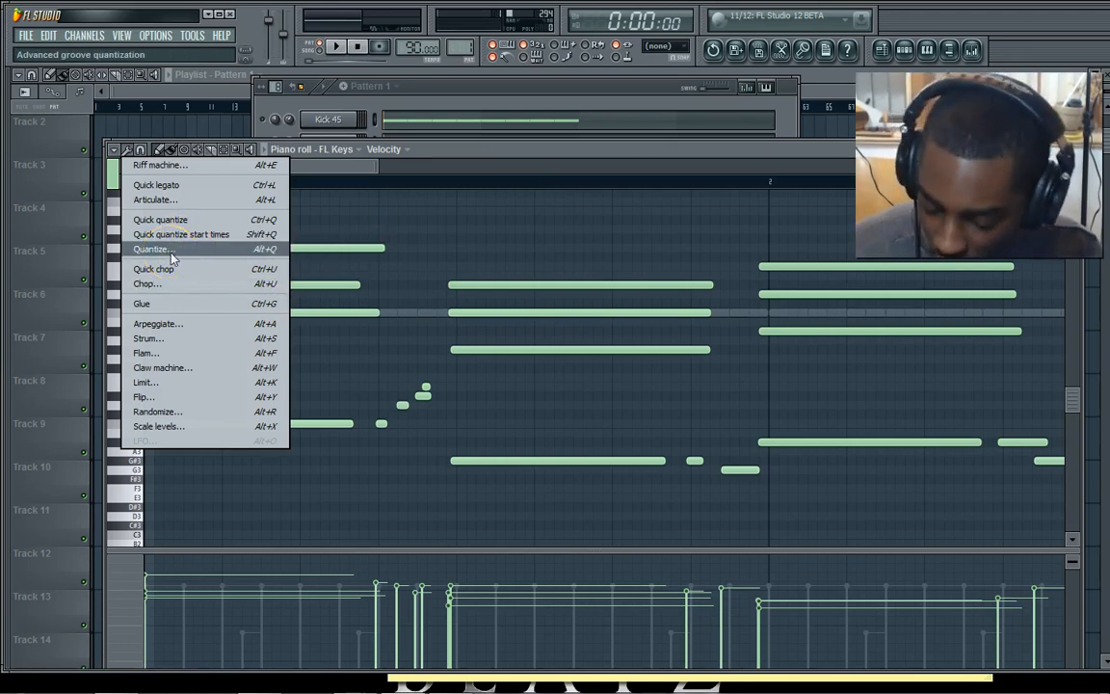
{"action": "left_click_drag", "start_coordinate": [391, 181], "coordinate": [396, 190]}
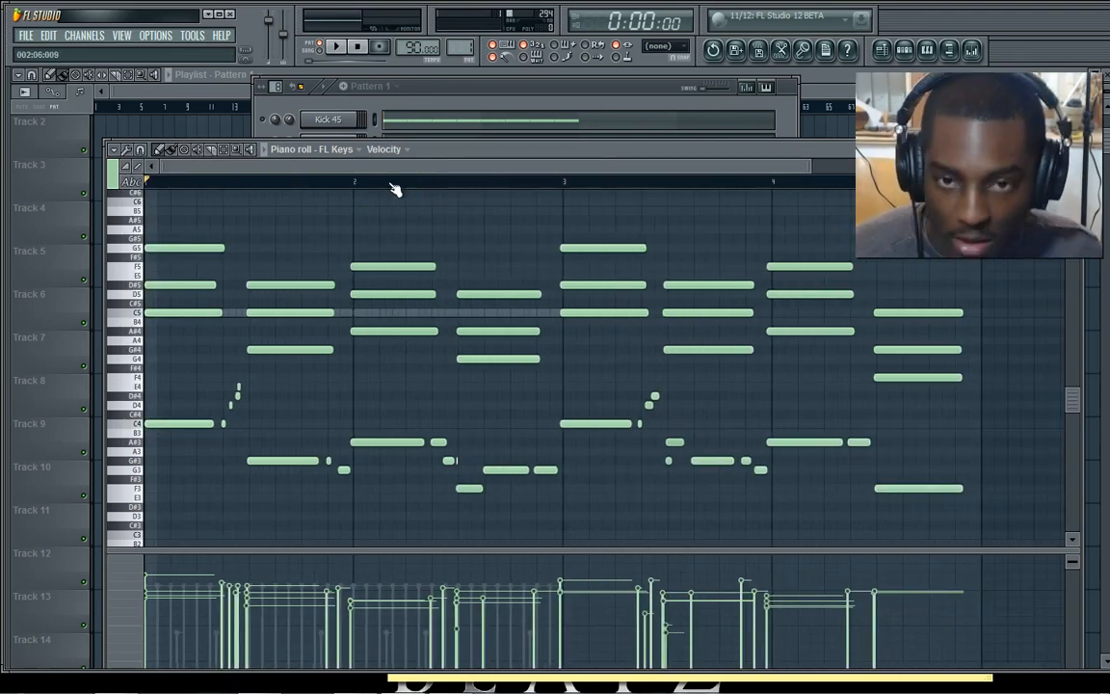
{"action": "key", "text": "ctrl+a"}
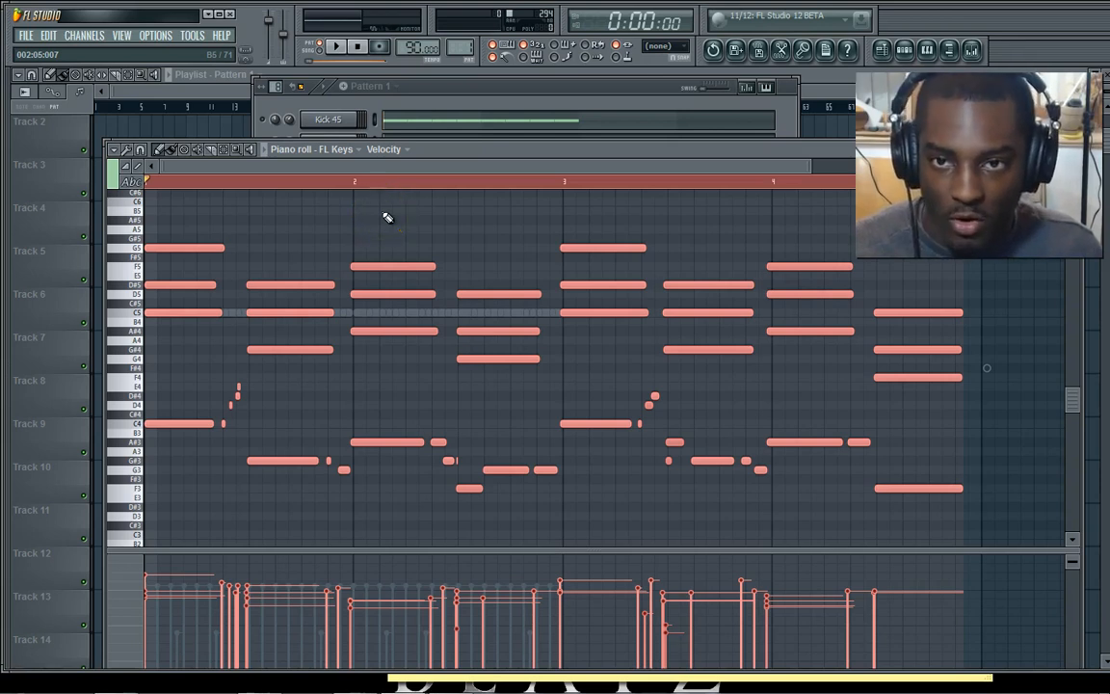
{"action": "key", "text": "alt+q"}
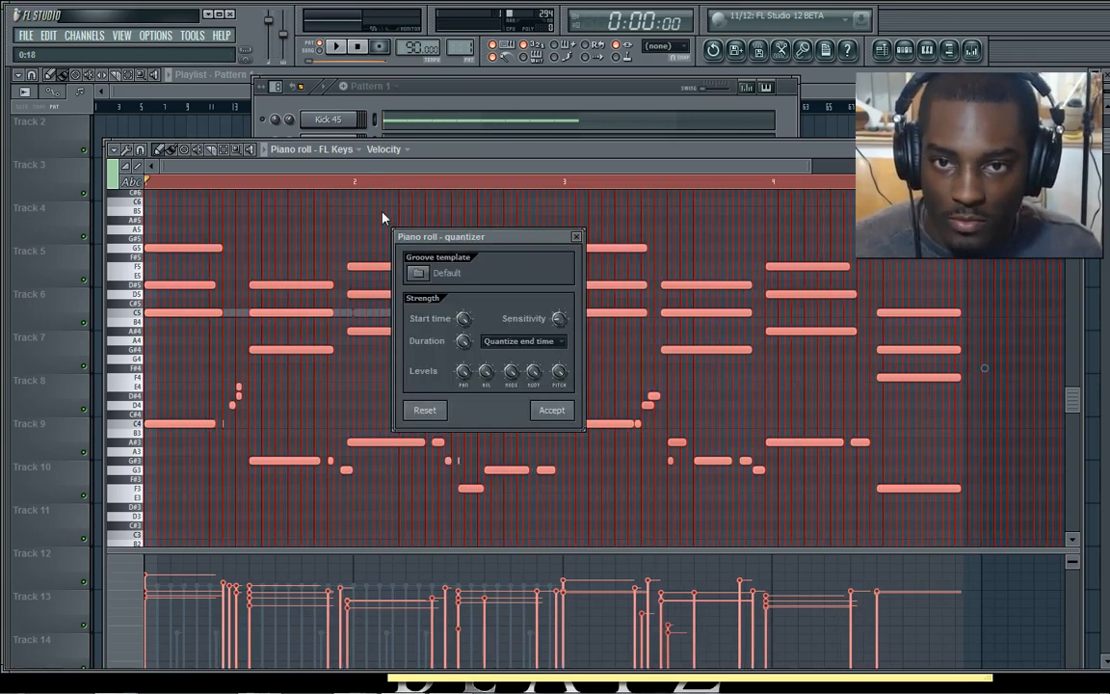
{"action": "left_click", "coordinate": [523, 343]}
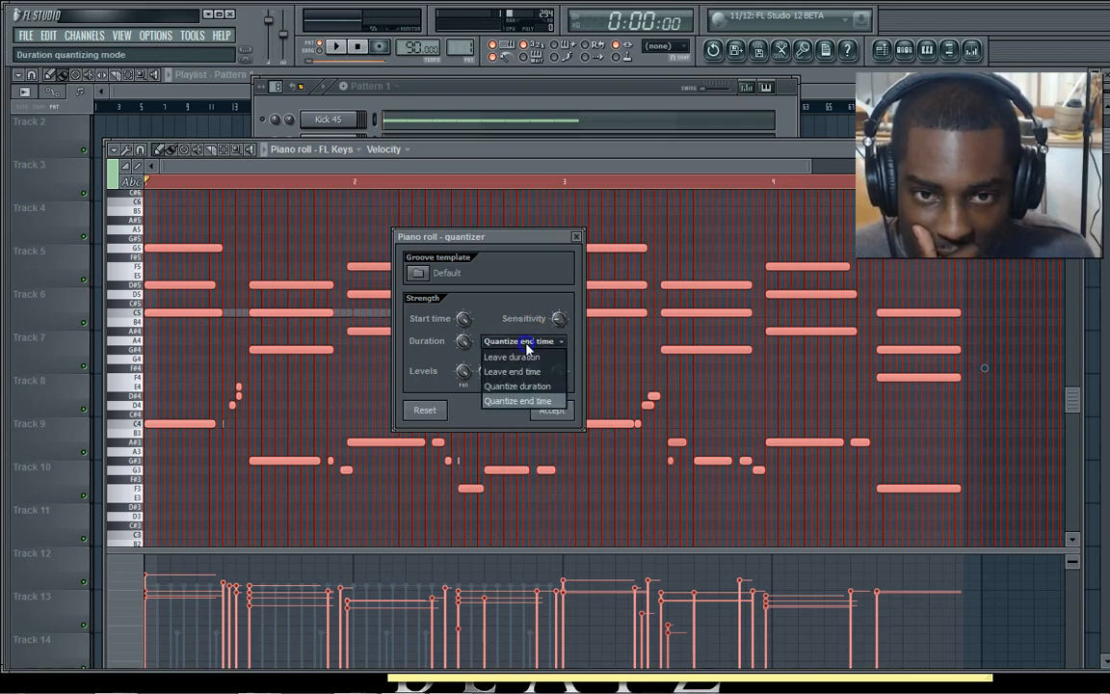
{"action": "left_click", "coordinate": [508, 425]}
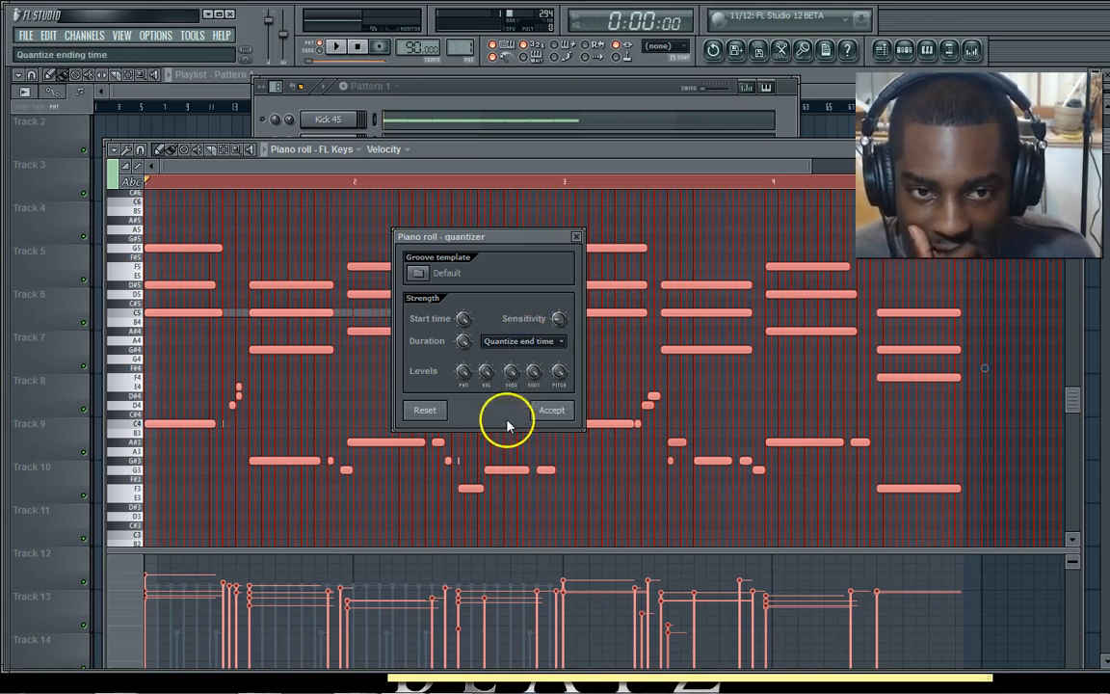
{"action": "left_click", "coordinate": [553, 414]}
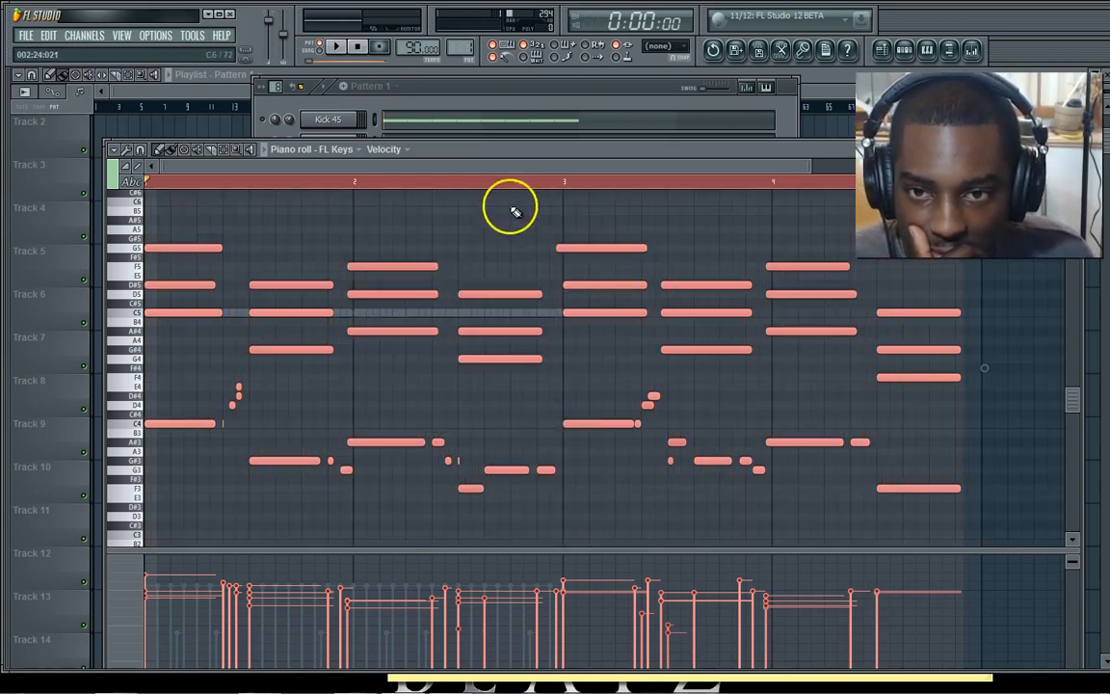
Move the F5, D5, A#4 and A#3 chord one step later so it starts exactly on bar 2.
{"action": "scroll", "coordinate": [390, 181], "scroll_direction": "up", "scroll_amount": 5}
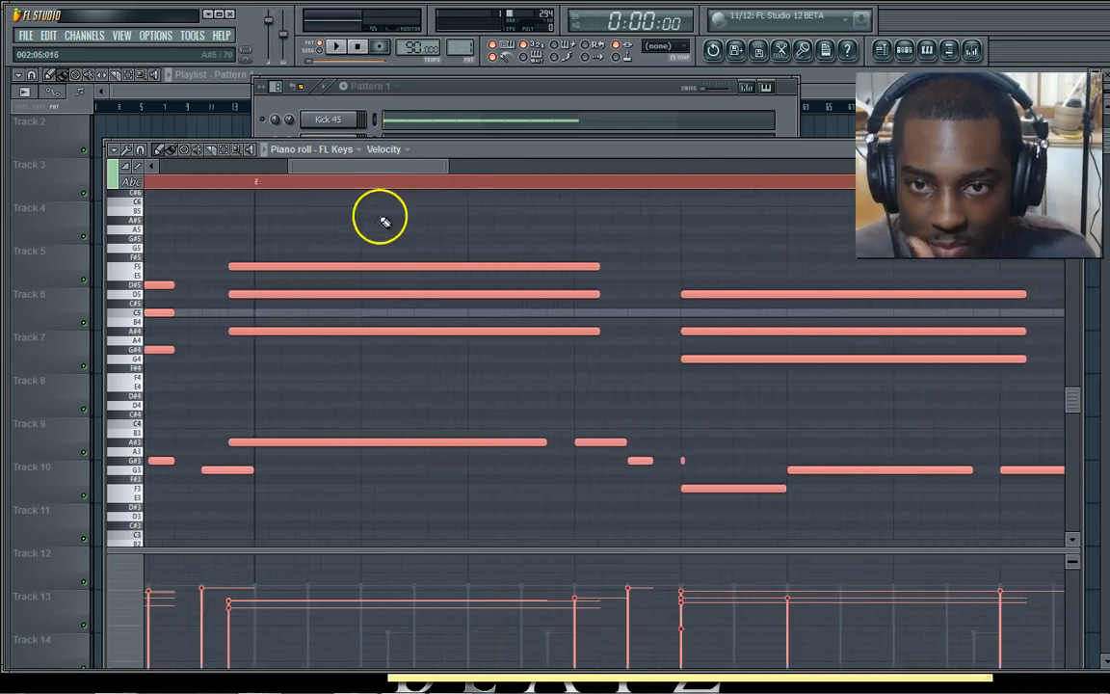
{"action": "left_click_drag", "start_coordinate": [336, 451], "coordinate": [308, 273]}
{"action": "left_click_drag", "start_coordinate": [353, 183], "coordinate": [206, 170]}
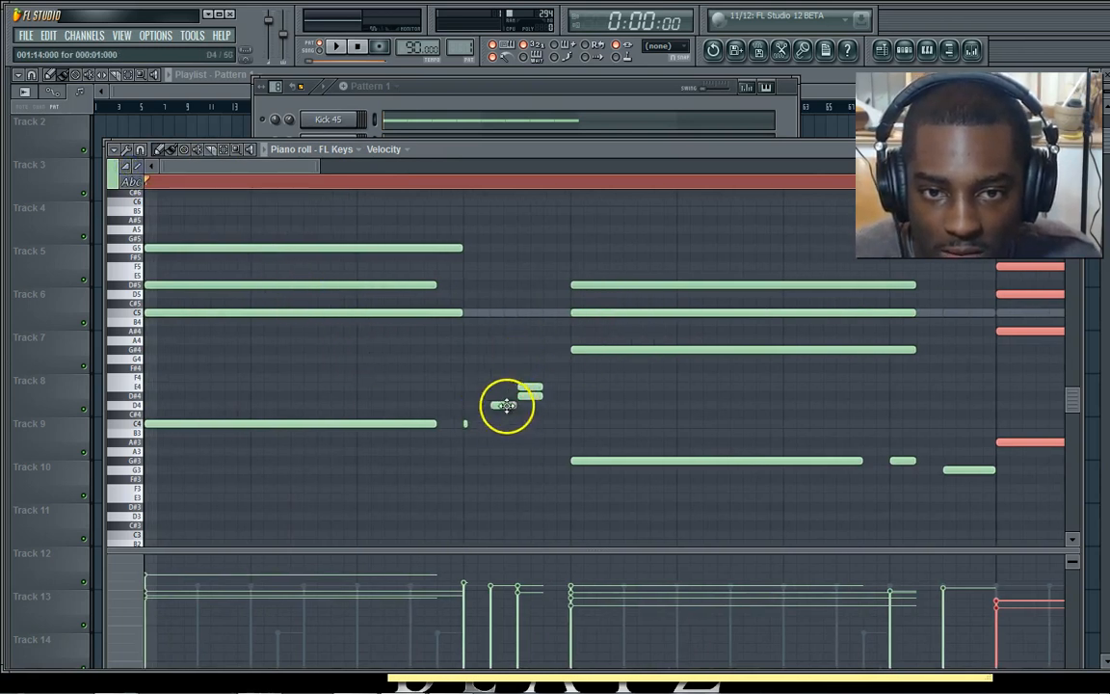
Replace the sliver-length C4 note in bar 1 with a one-step C4 note at step 13 and delete the extra E4 note.
{"action": "key", "text": "space"}
{"action": "key", "text": "space"}
{"action": "right_click", "coordinate": [468, 426]}
{"action": "left_click", "coordinate": [496, 406]}
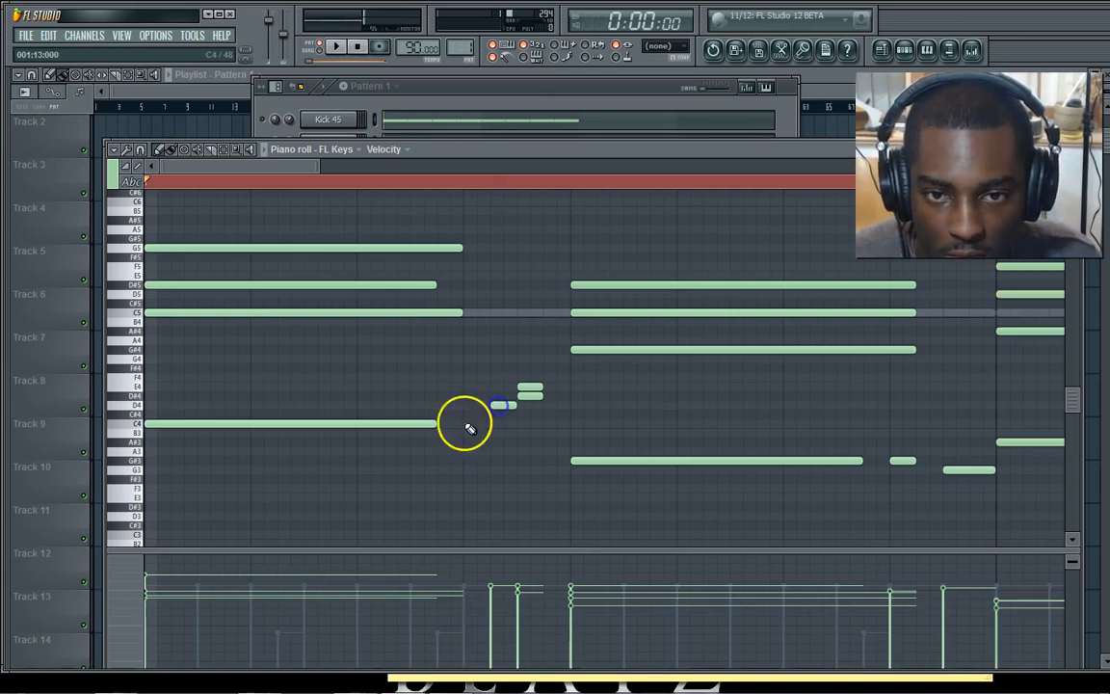
{"action": "left_click", "coordinate": [466, 424]}
{"action": "key", "text": "space"}
{"action": "left_click_drag", "start_coordinate": [529, 388], "coordinate": [555, 395]}
{"action": "right_click", "coordinate": [556, 390]}
Delete the tiny G#3 note under the second chord of bar 2 and raise the F3 note there to G3.
{"action": "left_click_drag", "start_coordinate": [273, 176], "coordinate": [450, 204]}
{"action": "right_click", "coordinate": [445, 462]}
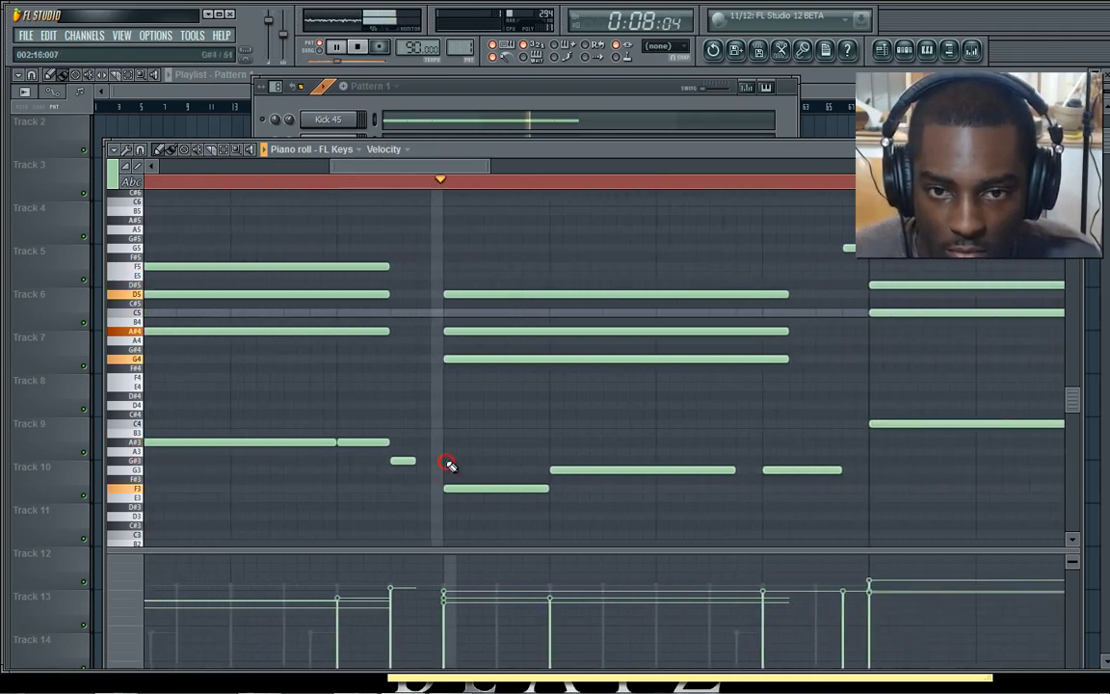
{"action": "left_click_drag", "start_coordinate": [479, 489], "coordinate": [471, 466]}
Align the early G5 note with the rest of its chord at the start of bar 3, then stop playback.
{"action": "left_click_drag", "start_coordinate": [421, 164], "coordinate": [521, 159]}
{"action": "mouse_move", "coordinate": [411, 251]}
{"action": "left_mouse_down"}
{"action": "mouse_move", "coordinate": [391, 249]}
{"action": "mouse_move", "coordinate": [405, 250]}
{"action": "left_mouse_up"}
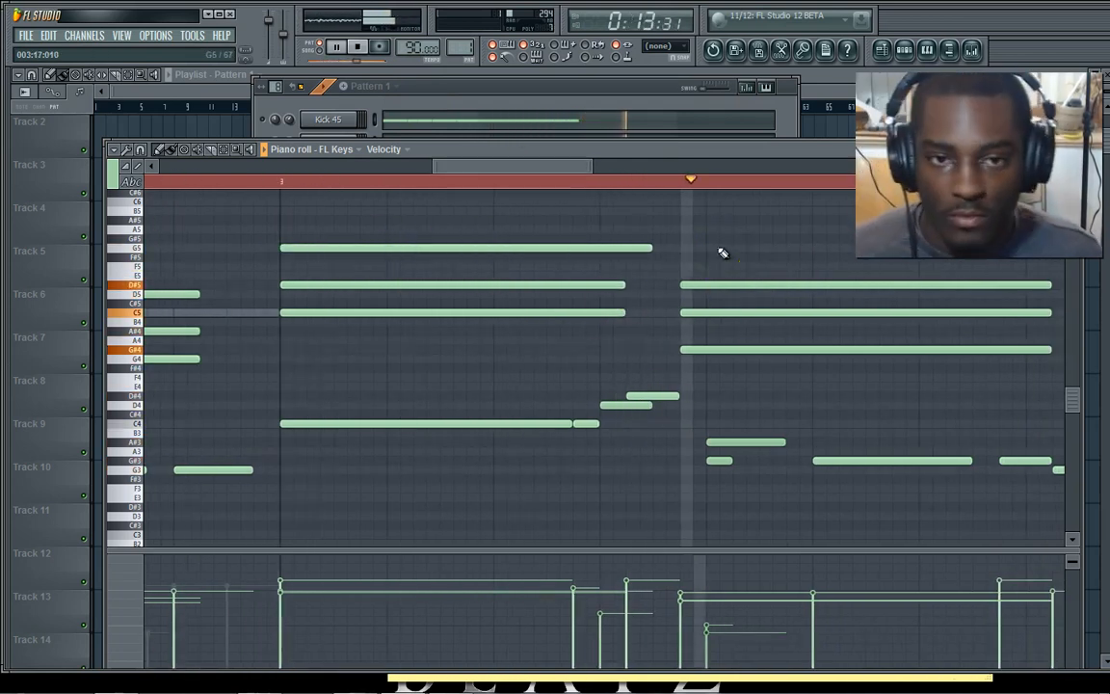
{"action": "key", "text": "space"}
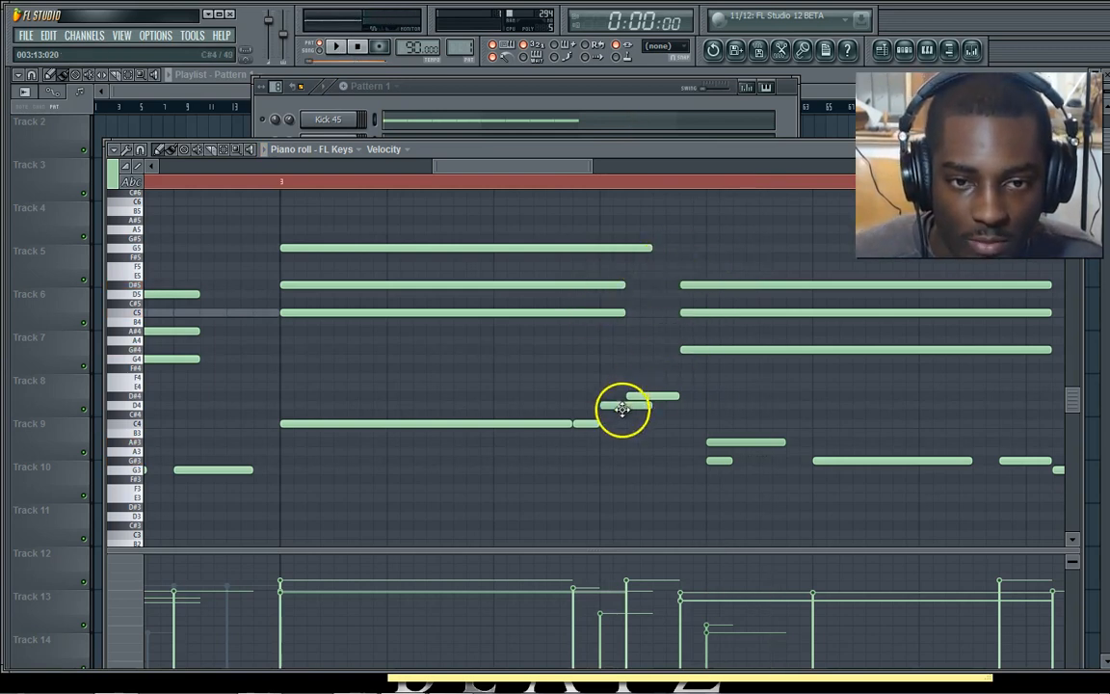
Shift the short C4, D4 and D#4 run and the following D#5, C5 and G#4 chord in bar 3 one step later.
{"action": "mouse_move", "coordinate": [512, 172]}
{"action": "left_mouse_down"}
{"action": "mouse_move", "coordinate": [265, 206]}
{"action": "mouse_move", "coordinate": [528, 157]}
{"action": "left_mouse_up"}
{"action": "left_click_drag", "start_coordinate": [582, 434], "coordinate": [527, 422]}
{"action": "left_click_drag", "start_coordinate": [682, 389], "coordinate": [684, 283]}
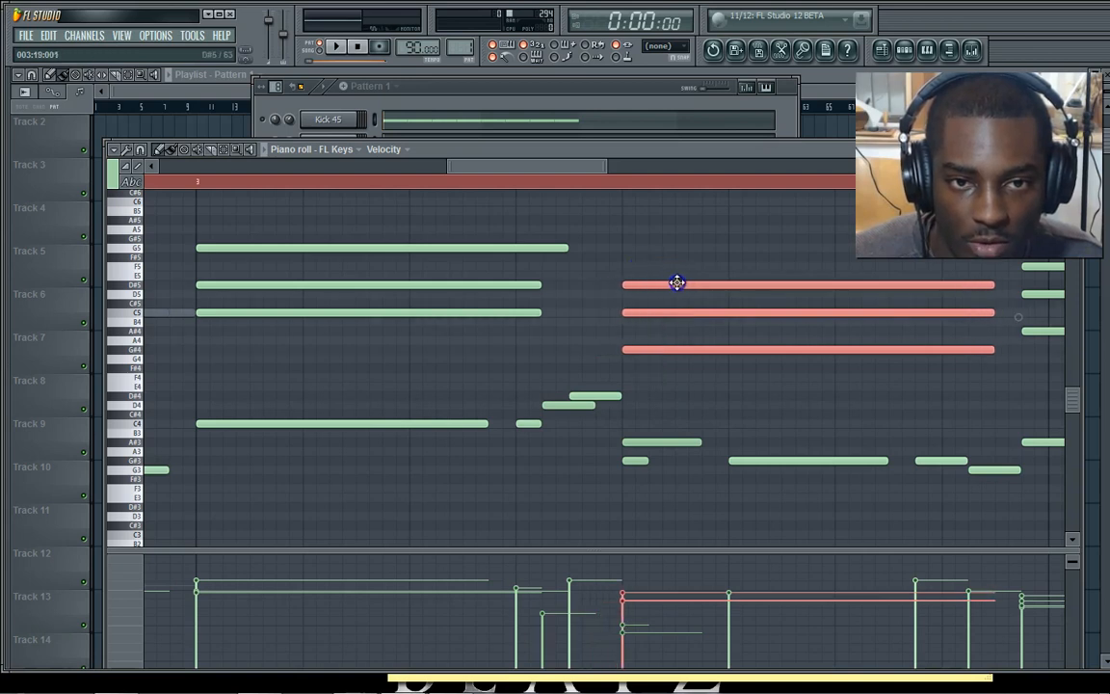
Delete the short A#3 note in bar 3 and lengthen the G#3 note beneath it to meet the next G#3.
{"action": "key", "text": "space"}
{"action": "right_click", "coordinate": [665, 442]}
{"action": "left_click_drag", "start_coordinate": [649, 457], "coordinate": [725, 453]}
{"action": "right_click", "coordinate": [453, 202]}
Move the early chord one step later onto bar 4 and shift the G#3 and G3 pickup notes before it one step too.
{"action": "left_click_drag", "start_coordinate": [485, 166], "coordinate": [574, 148]}
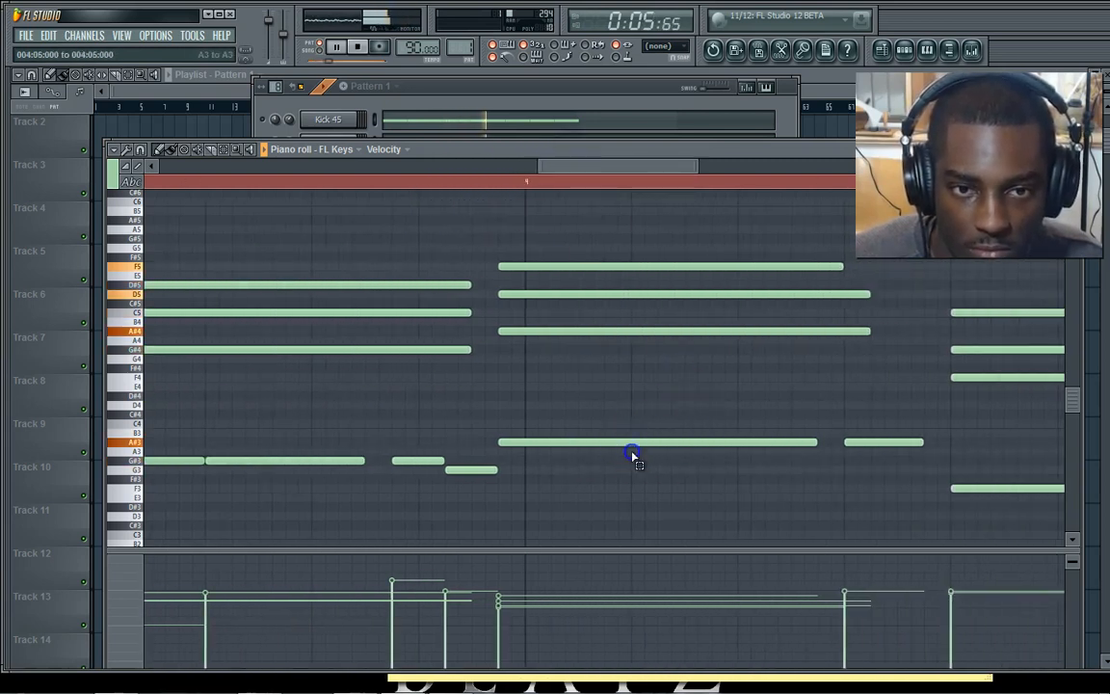
{"action": "left_click_drag", "start_coordinate": [634, 456], "coordinate": [584, 292]}
{"action": "left_click_drag", "start_coordinate": [607, 463], "coordinate": [596, 266]}
{"action": "mouse_move", "coordinate": [563, 170]}
{"action": "left_mouse_down"}
{"action": "mouse_move", "coordinate": [636, 169]}
{"action": "mouse_move", "coordinate": [546, 169]}
{"action": "mouse_move", "coordinate": [513, 178]}
{"action": "mouse_move", "coordinate": [522, 181]}
{"action": "left_mouse_up"}
{"action": "mouse_move", "coordinate": [769, 492]}
{"action": "left_mouse_down"}
{"action": "mouse_move", "coordinate": [721, 455]}
{"action": "mouse_move", "coordinate": [755, 460]}
{"action": "left_mouse_up"}
Play the pattern, delete the second G#3 note in bar 3 and extend the first one up to the short G#3 pickup.
{"action": "key", "text": "space"}
{"action": "key", "text": "space"}
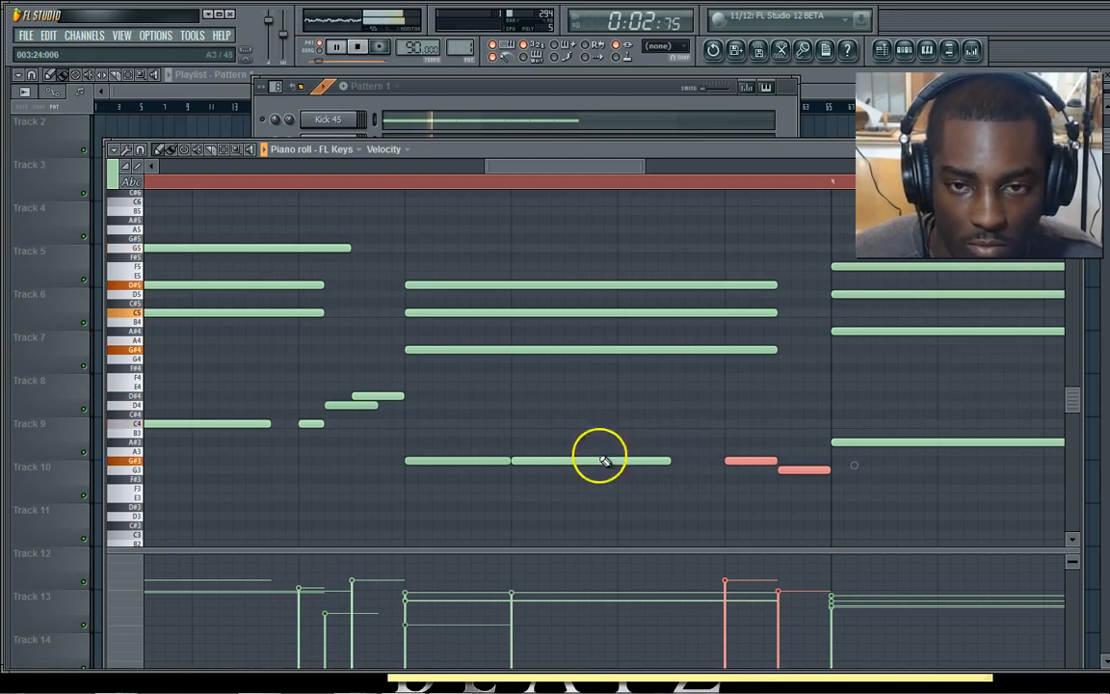
{"action": "left_click", "coordinate": [301, 190]}
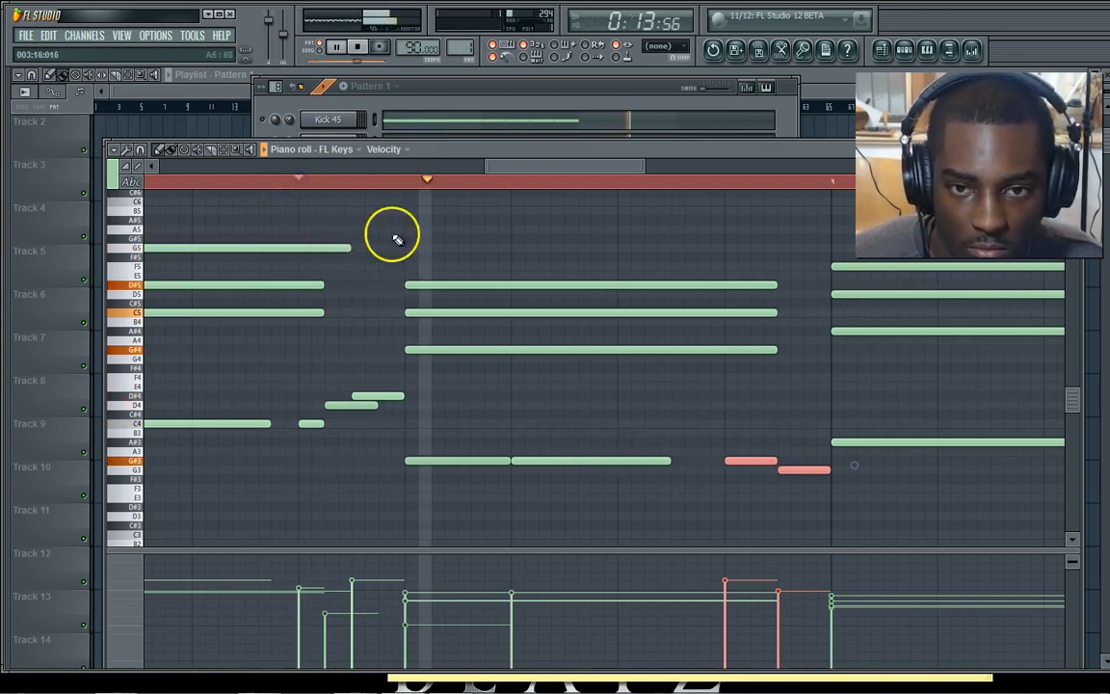
{"action": "right_click", "coordinate": [575, 461]}
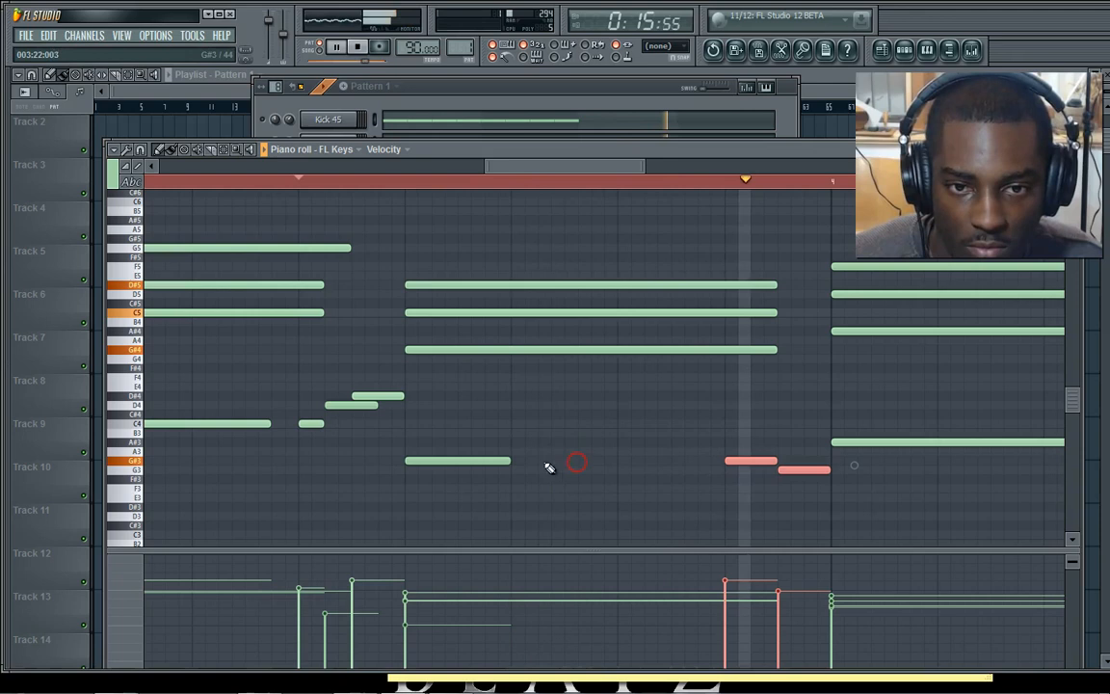
{"action": "left_click_drag", "start_coordinate": [511, 470], "coordinate": [724, 475]}
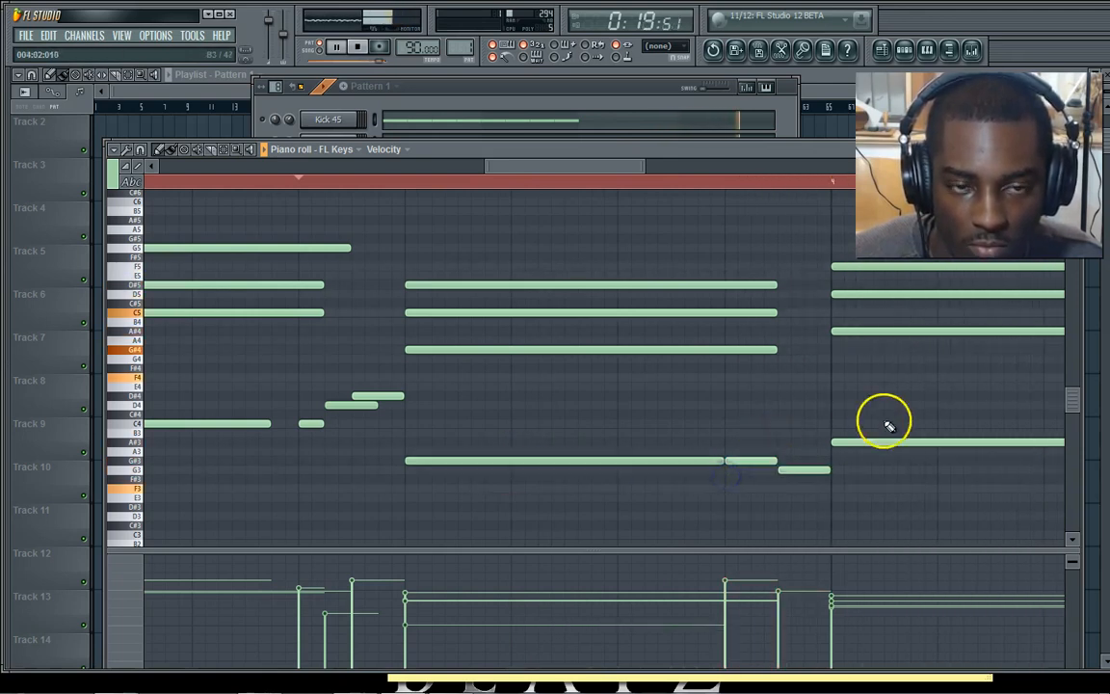
{"action": "scroll", "coordinate": [644, 183], "scroll_direction": "down", "scroll_amount": 4}
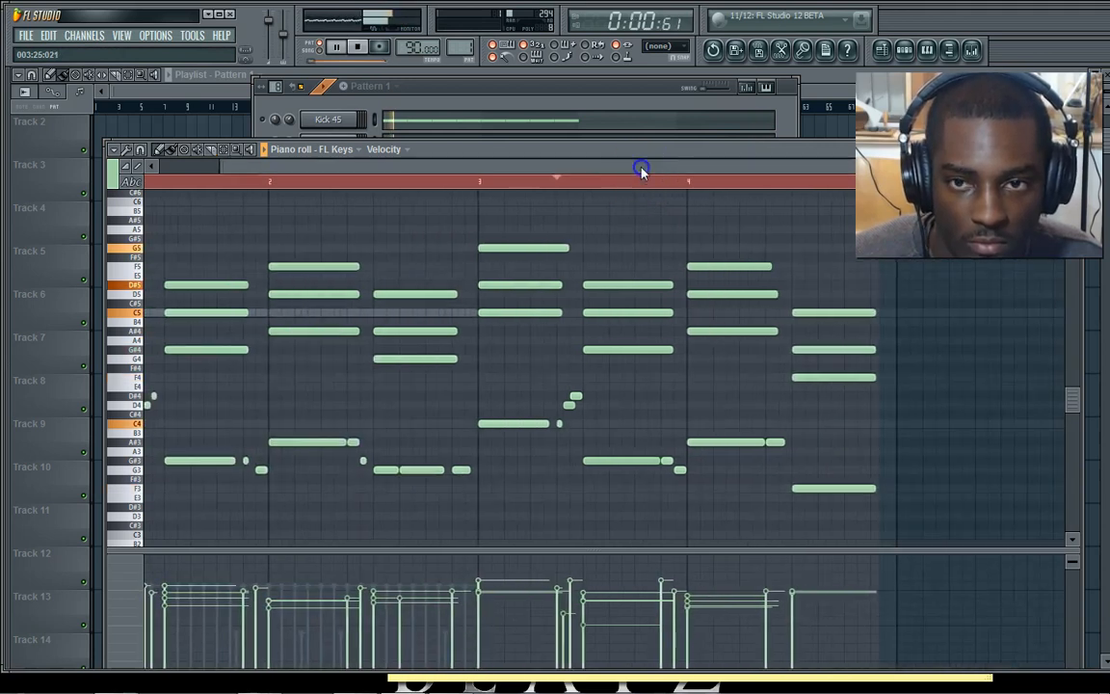
{"action": "left_click_drag", "start_coordinate": [639, 169], "coordinate": [416, 169]}
{"action": "key", "text": "ctrl+s"}
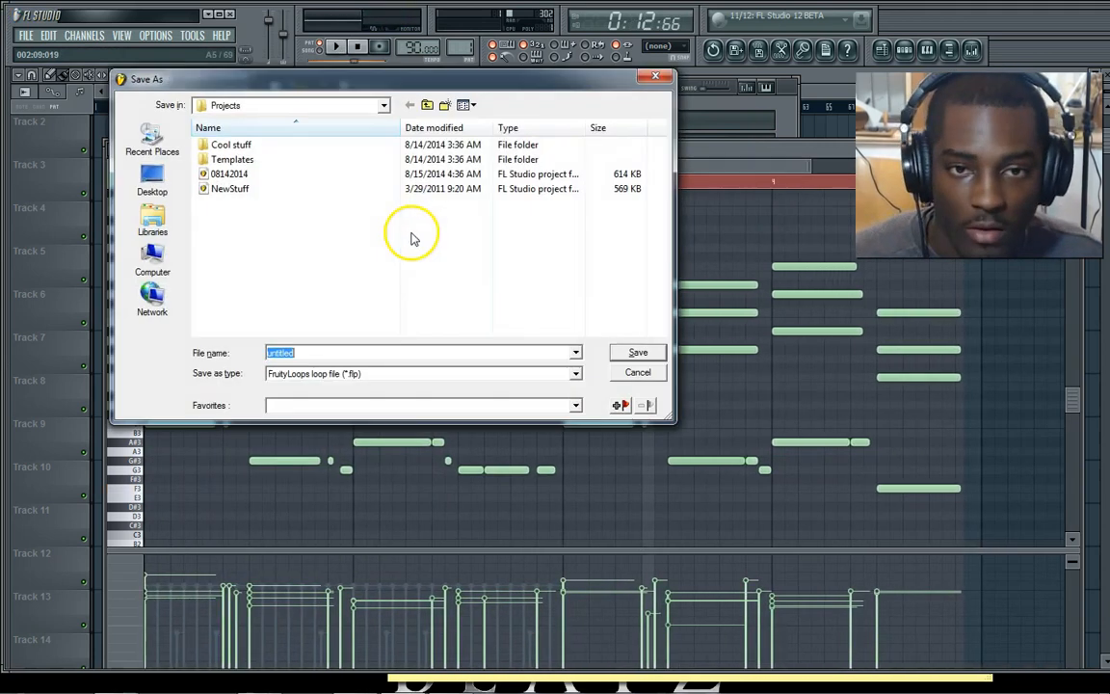
{"action": "left_click", "coordinate": [656, 74]}
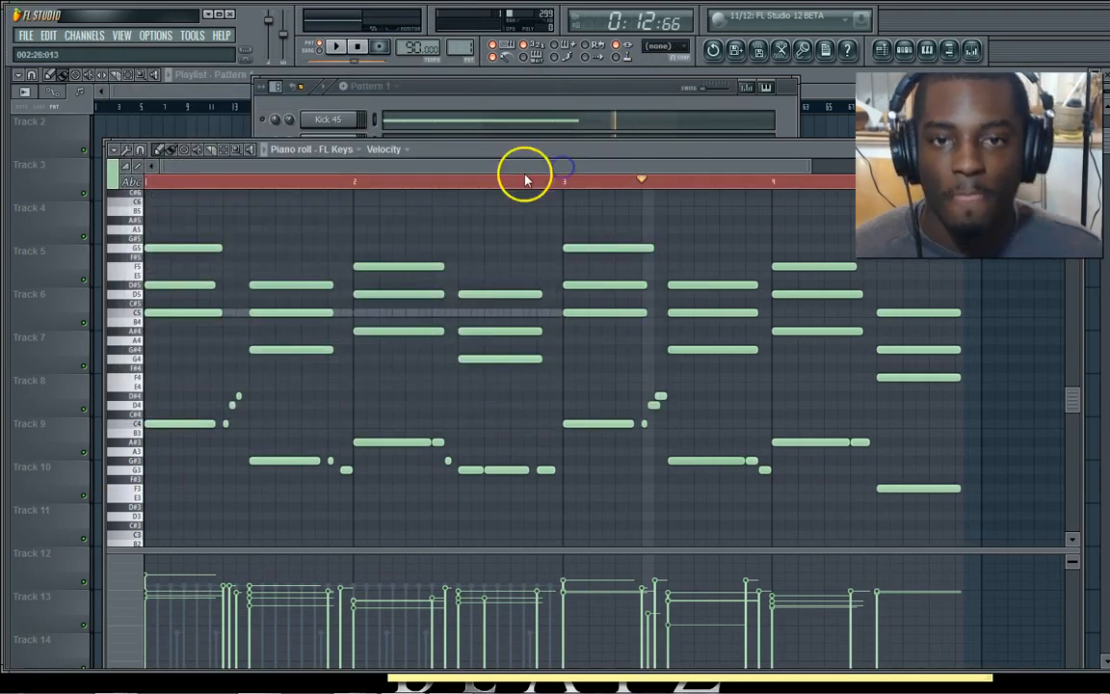
Enlarge the velocity lane to inspect the FL Keys velocities and play the pattern from its start.
{"action": "left_click", "coordinate": [152, 183]}
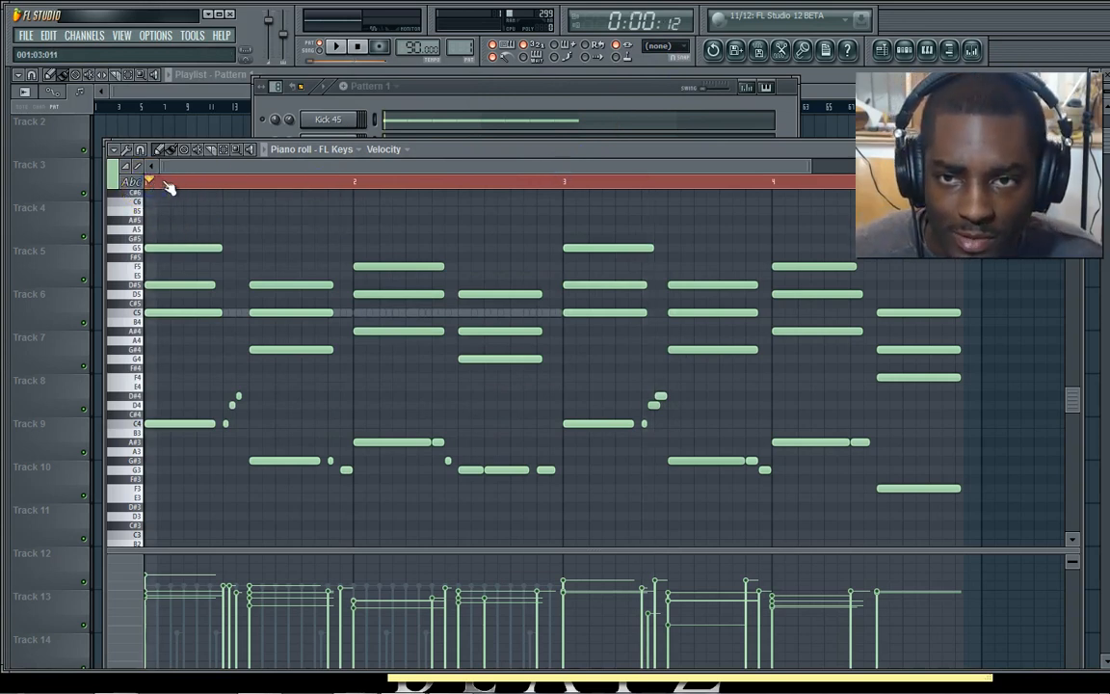
{"action": "left_click_drag", "start_coordinate": [365, 549], "coordinate": [298, 308]}
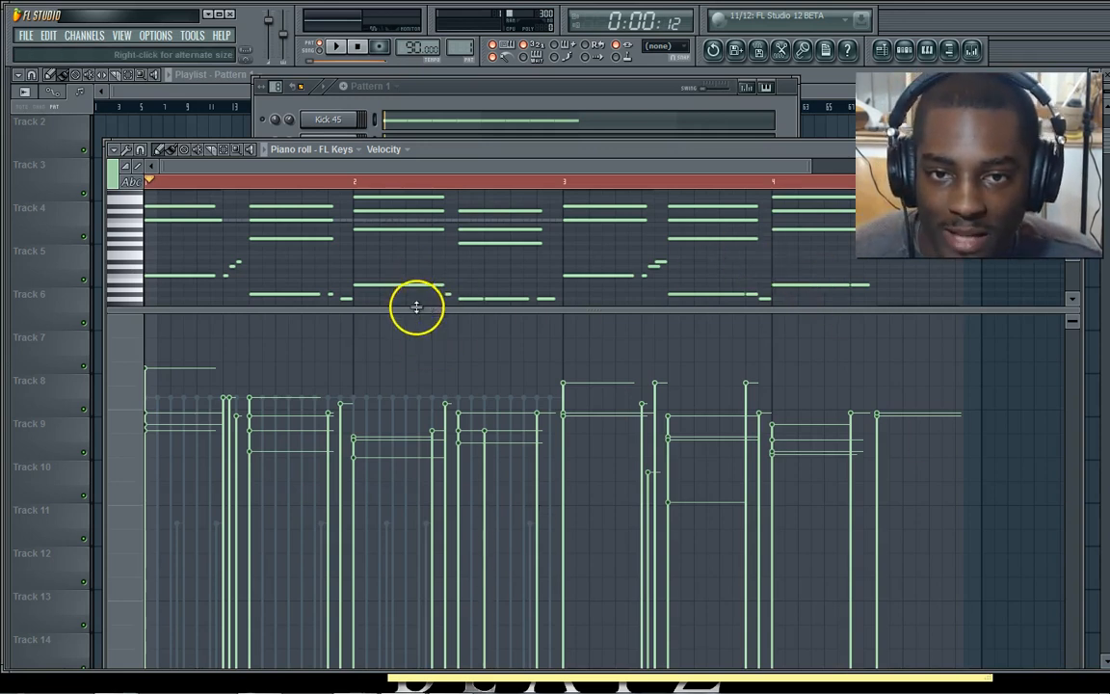
{"action": "left_click_drag", "start_coordinate": [414, 307], "coordinate": [404, 373]}
{"action": "left_click_drag", "start_coordinate": [489, 373], "coordinate": [469, 307]}
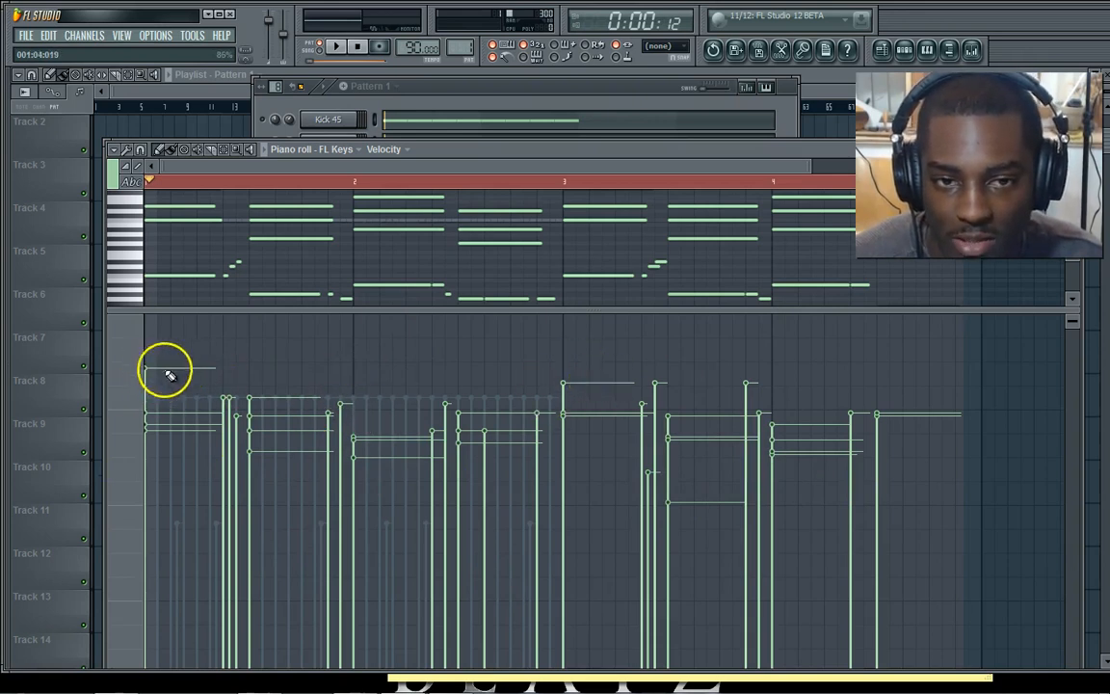
{"action": "left_click_drag", "start_coordinate": [453, 307], "coordinate": [450, 328]}
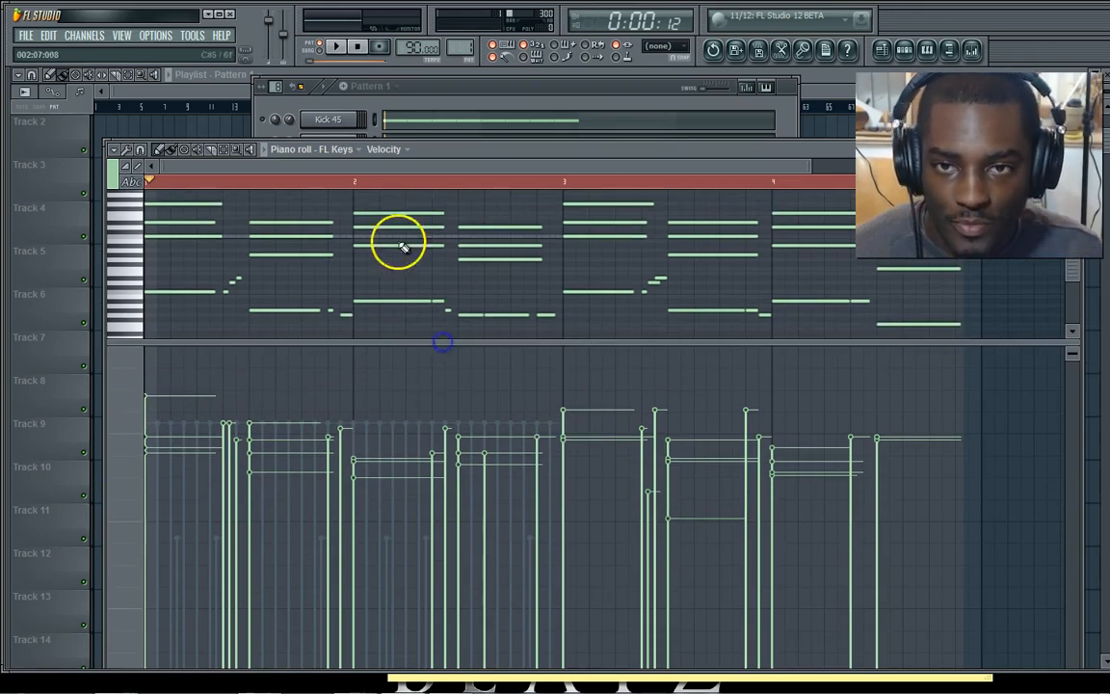
{"action": "left_click", "coordinate": [335, 47]}
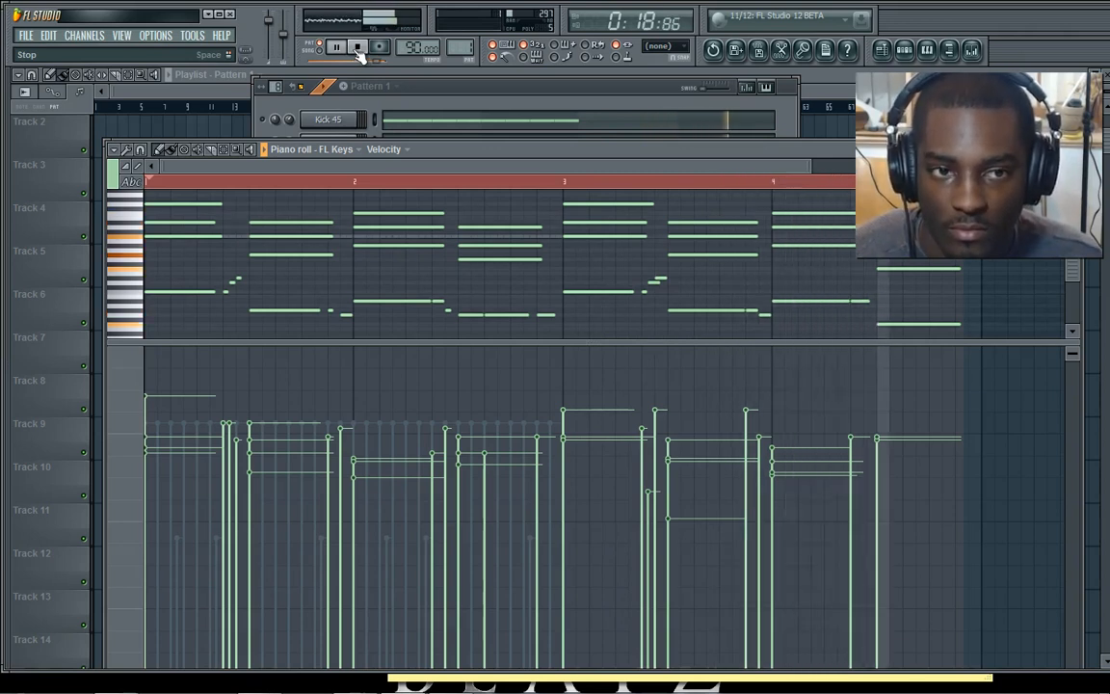
{"action": "left_click", "coordinate": [357, 48]}
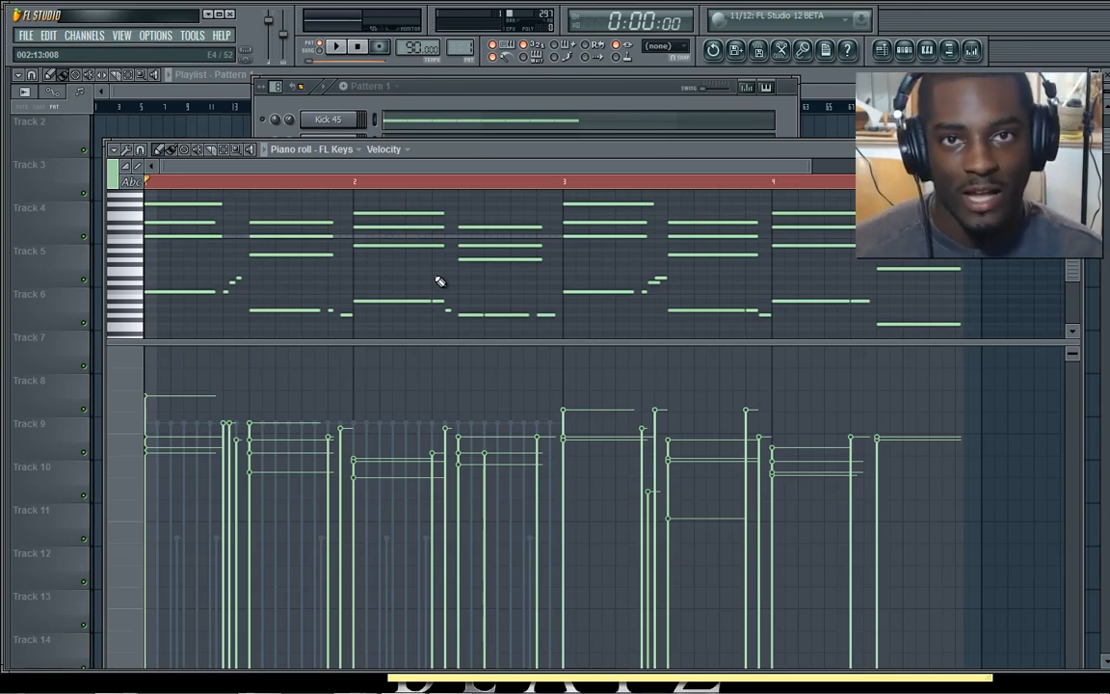
Select the bass notes below C4 across all four bars and lower the velocity of the first G#3 note in bar 1.
{"action": "left_click_drag", "start_coordinate": [461, 338], "coordinate": [477, 443]}
{"action": "left_click_drag", "start_coordinate": [976, 425], "coordinate": [153, 364]}
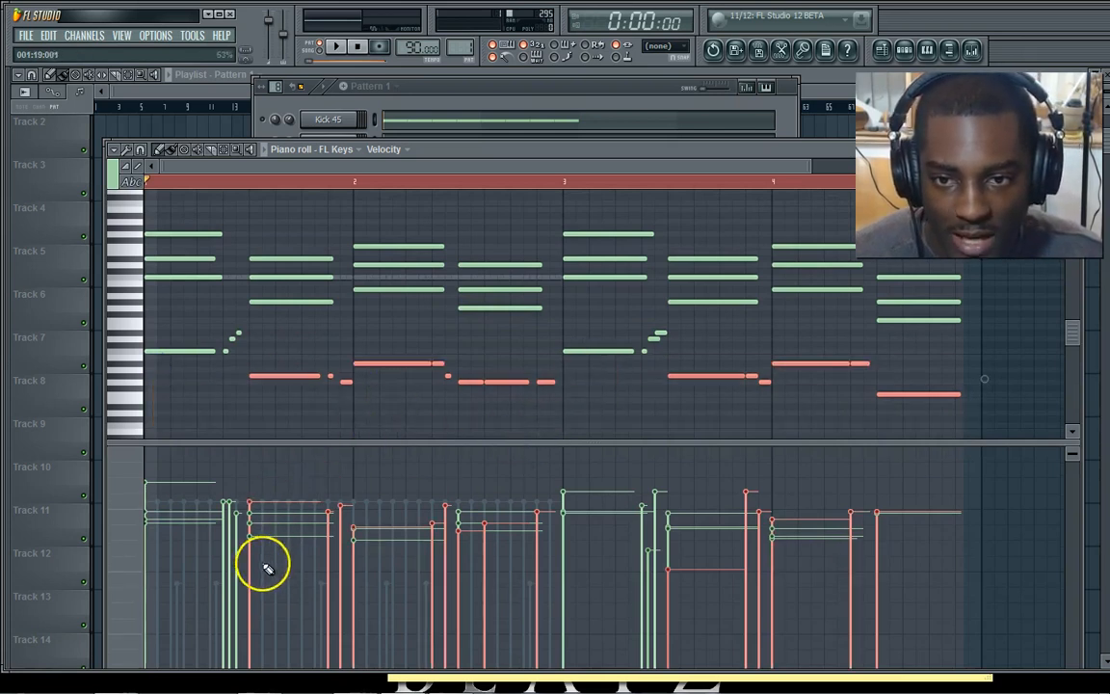
{"action": "left_click_drag", "start_coordinate": [247, 614], "coordinate": [271, 617]}
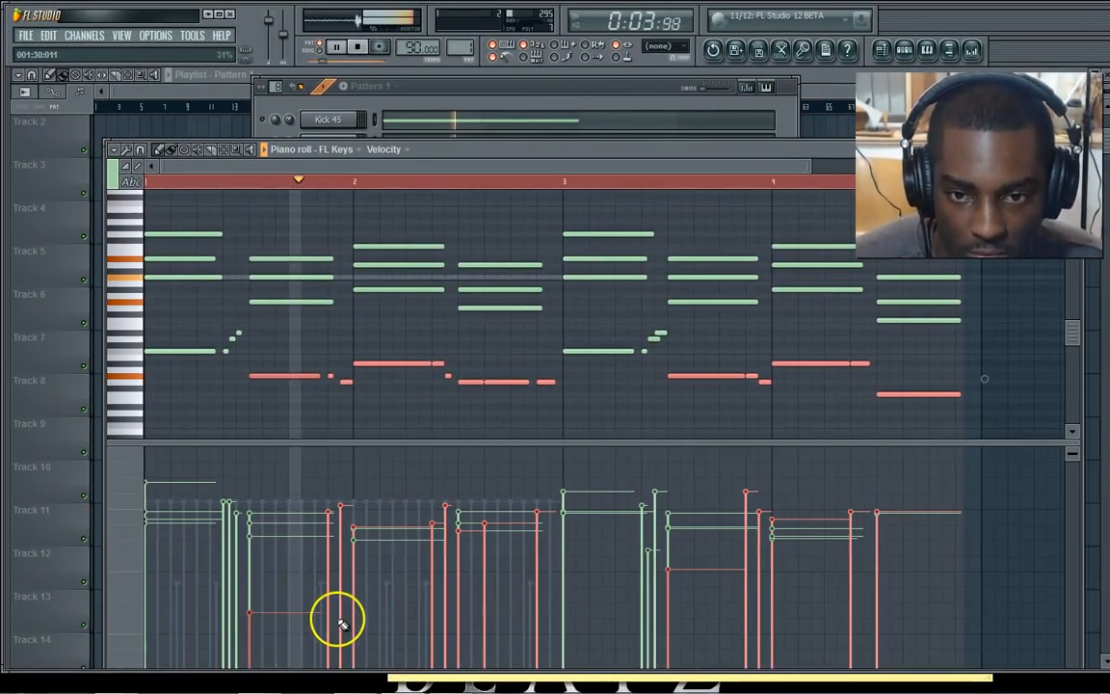
Lower the velocities of the remaining selected bass notes by varying amounts from the end of bar 1 through bar 4.
{"action": "mouse_move", "coordinate": [339, 622]}
{"action": "left_mouse_down"}
{"action": "mouse_move", "coordinate": [325, 602]}
{"action": "mouse_move", "coordinate": [347, 583]}
{"action": "mouse_move", "coordinate": [324, 565]}
{"action": "mouse_move", "coordinate": [339, 565]}
{"action": "mouse_move", "coordinate": [373, 519]}
{"action": "mouse_move", "coordinate": [446, 565]}
{"action": "mouse_move", "coordinate": [428, 560]}
{"action": "mouse_move", "coordinate": [433, 569]}
{"action": "left_mouse_up"}
{"action": "left_click", "coordinate": [446, 582]}
{"action": "left_click", "coordinate": [460, 593]}
{"action": "left_click", "coordinate": [461, 561]}
{"action": "mouse_move", "coordinate": [501, 564]}
{"action": "left_mouse_down"}
{"action": "mouse_move", "coordinate": [491, 578]}
{"action": "mouse_move", "coordinate": [543, 550]}
{"action": "mouse_move", "coordinate": [664, 585]}
{"action": "mouse_move", "coordinate": [672, 599]}
{"action": "mouse_move", "coordinate": [743, 560]}
{"action": "mouse_move", "coordinate": [761, 585]}
{"action": "mouse_move", "coordinate": [771, 568]}
{"action": "mouse_move", "coordinate": [751, 551]}
{"action": "mouse_move", "coordinate": [761, 533]}
{"action": "left_mouse_up"}
{"action": "mouse_move", "coordinate": [871, 585]}
{"action": "left_mouse_down"}
{"action": "mouse_move", "coordinate": [855, 557]}
{"action": "mouse_move", "coordinate": [880, 574]}
{"action": "left_mouse_up"}
Raise the velocities of the short G#3 and G3 pickup notes before bars 2 and 4.
{"action": "left_click_drag", "start_coordinate": [761, 546], "coordinate": [755, 511]}
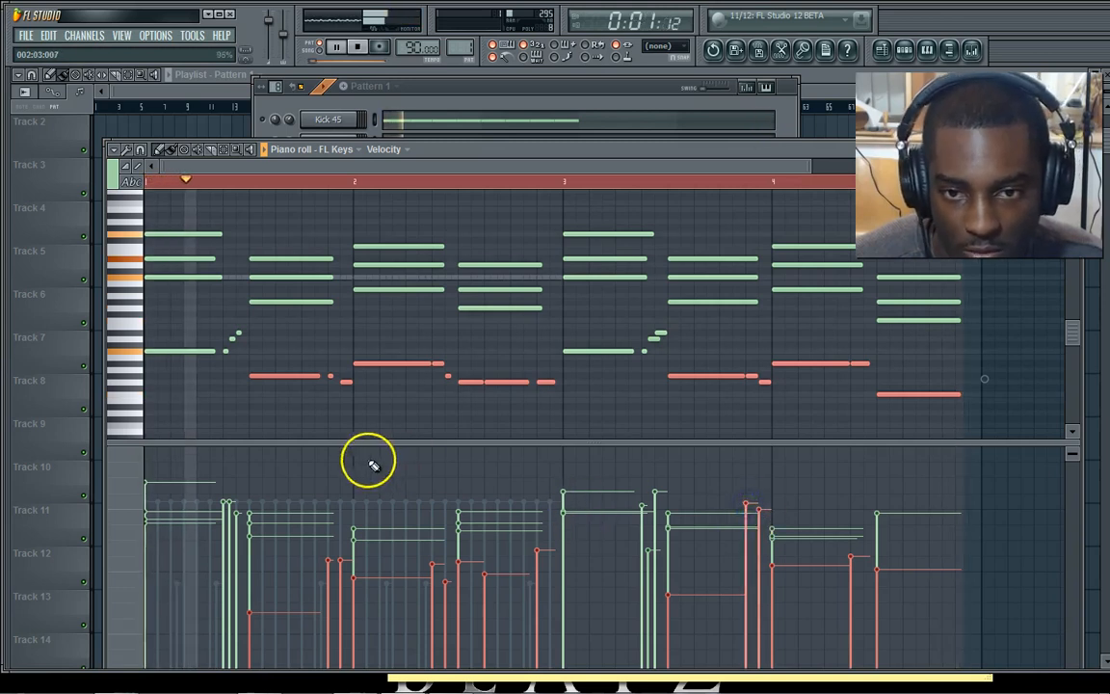
{"action": "left_click_drag", "start_coordinate": [344, 498], "coordinate": [327, 499]}
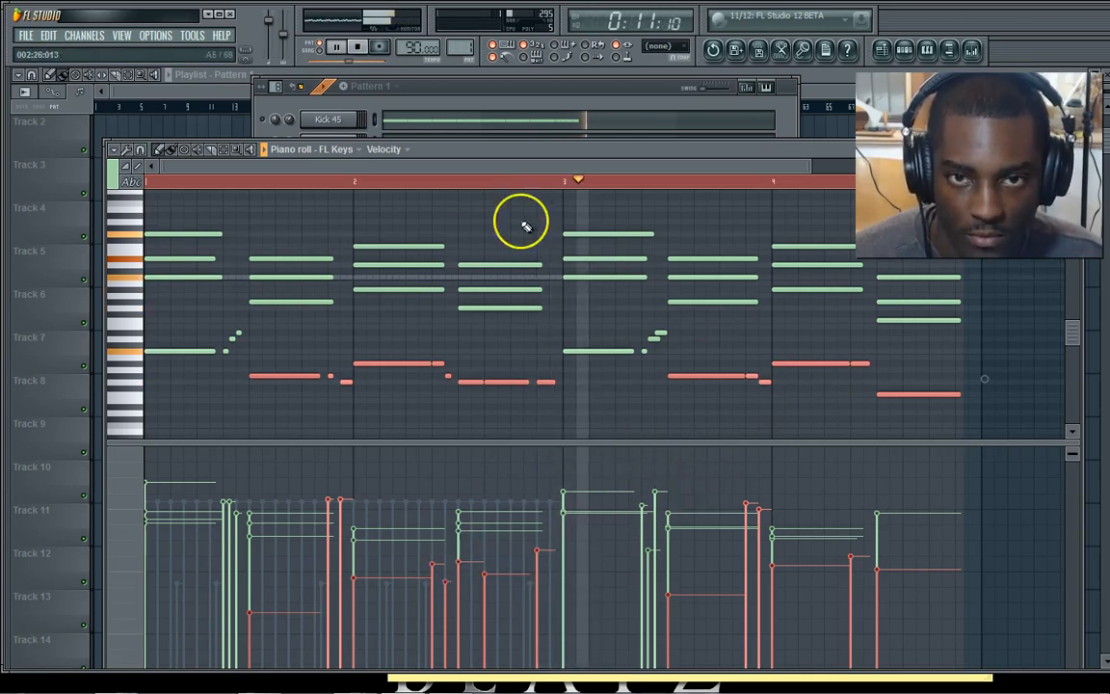
Glance at the channel rack during playback, return to the FL Keys piano roll and stop the pattern.
{"action": "left_click", "coordinate": [538, 85]}
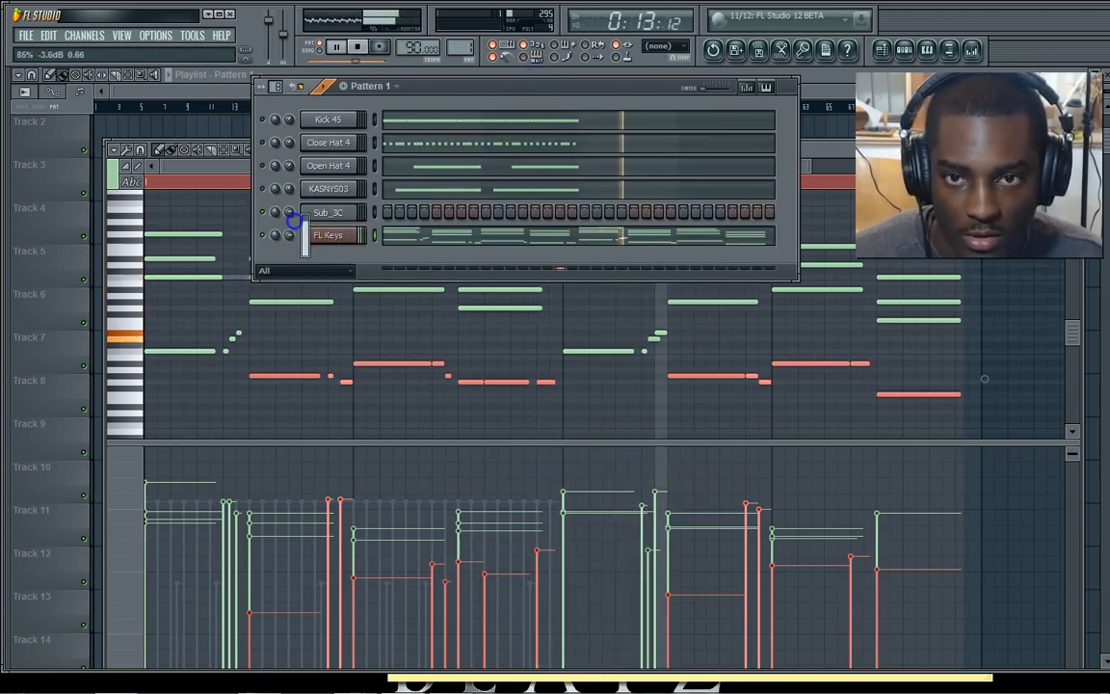
{"action": "left_click", "coordinate": [193, 159]}
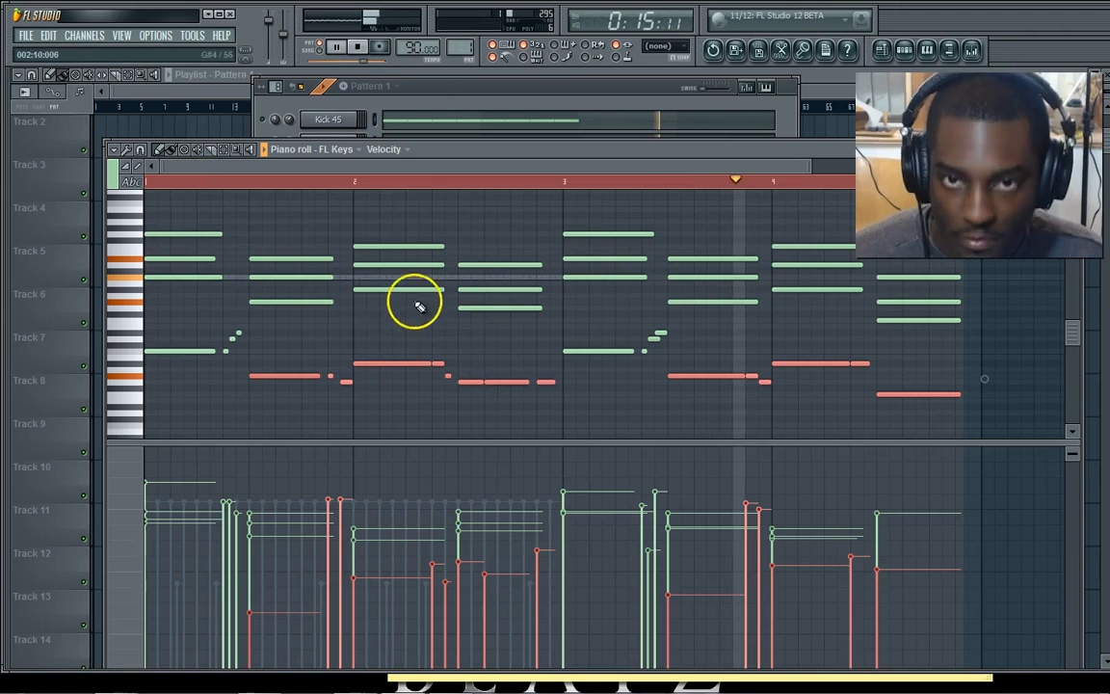
{"action": "left_click", "coordinate": [358, 47]}
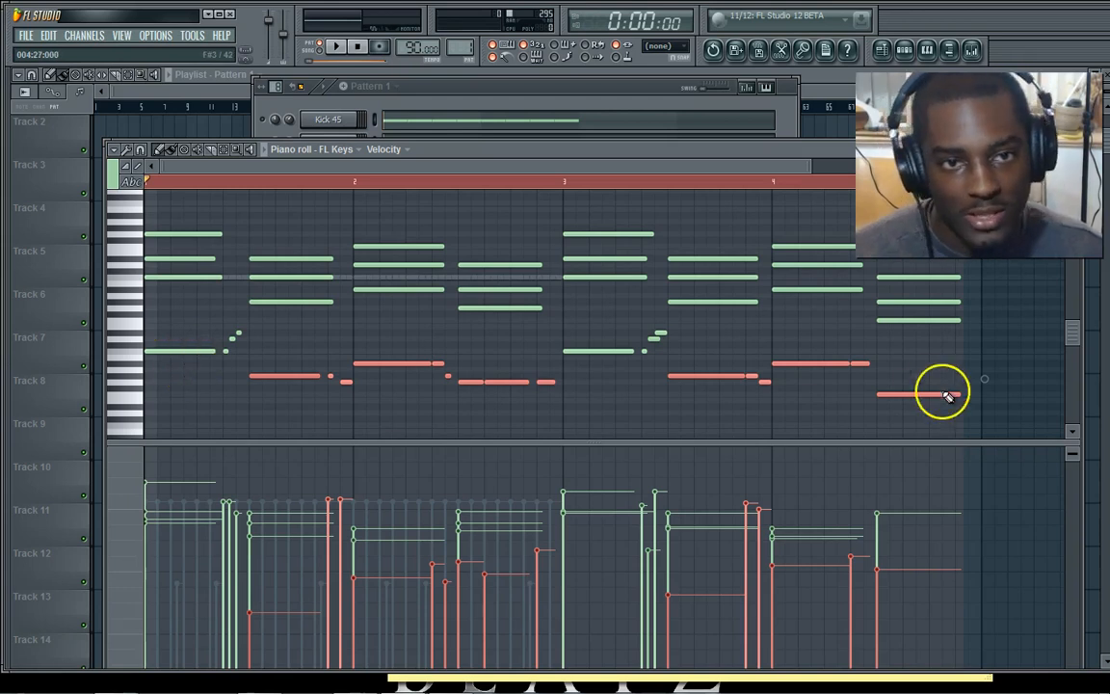
Select the long C4 bass note at the start of bar 1, lower its velocity in two stages and replay the pattern.
{"action": "left_click", "coordinate": [183, 350]}
{"action": "left_click", "coordinate": [152, 554]}
{"action": "key", "text": "space"}
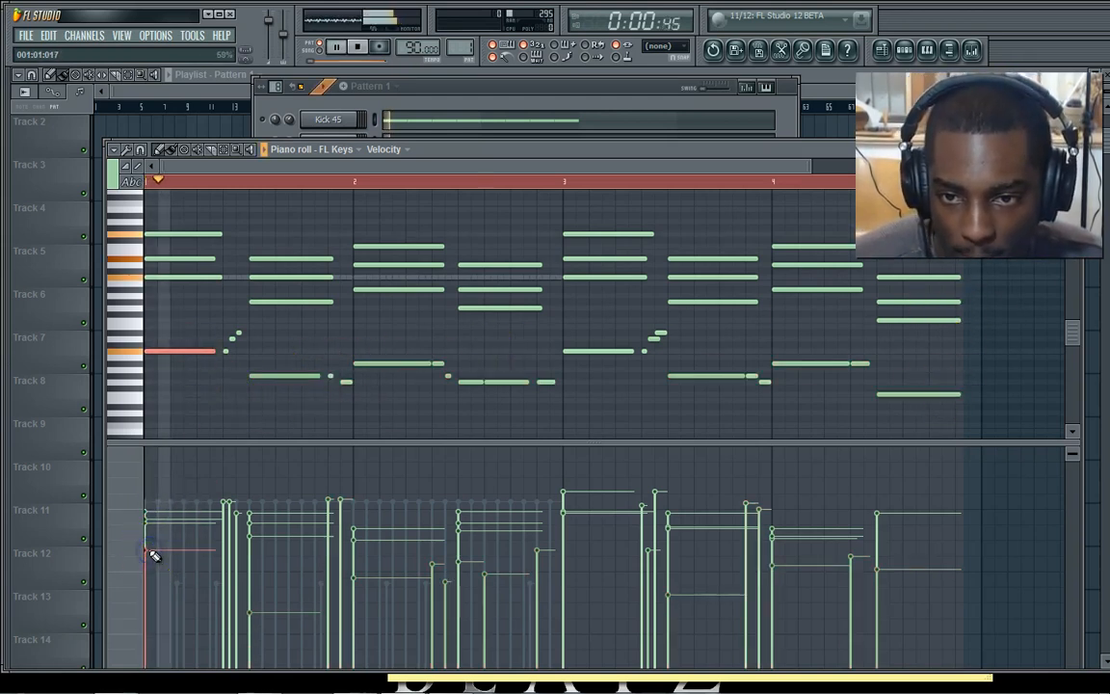
{"action": "left_click", "coordinate": [150, 583]}
{"action": "left_click", "coordinate": [150, 583]}
{"action": "key", "text": "space"}
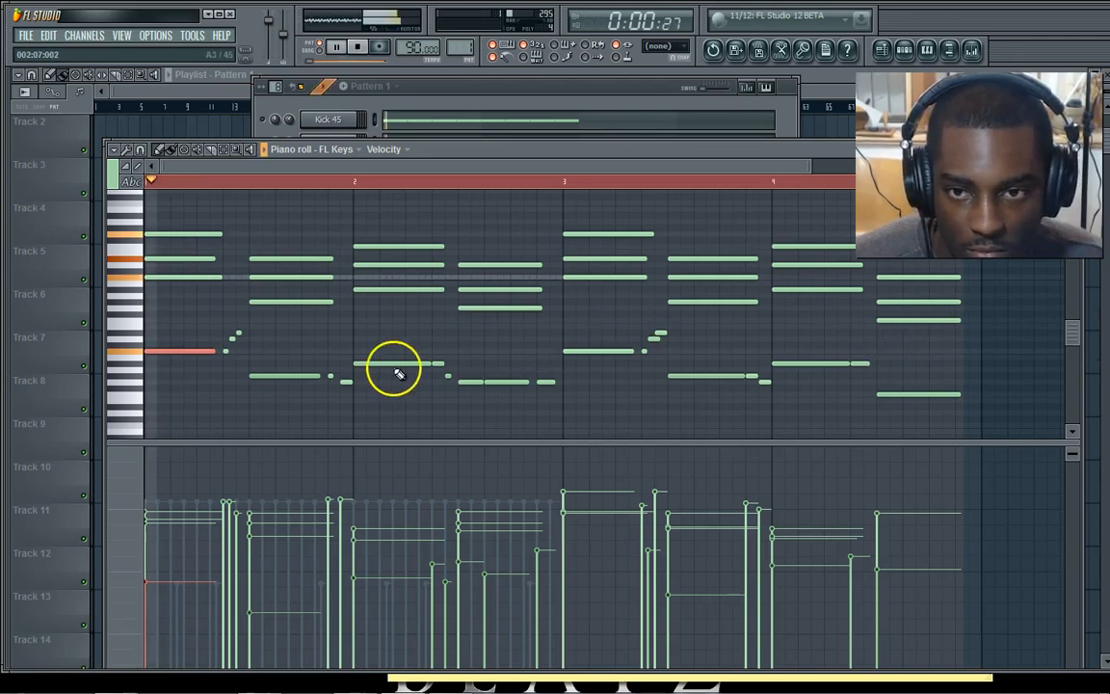
Select the three short rising notes from C4 in the middle of bar 1 and replay the pattern from its start.
{"action": "left_click", "coordinate": [239, 363]}
{"action": "key", "text": "space"}
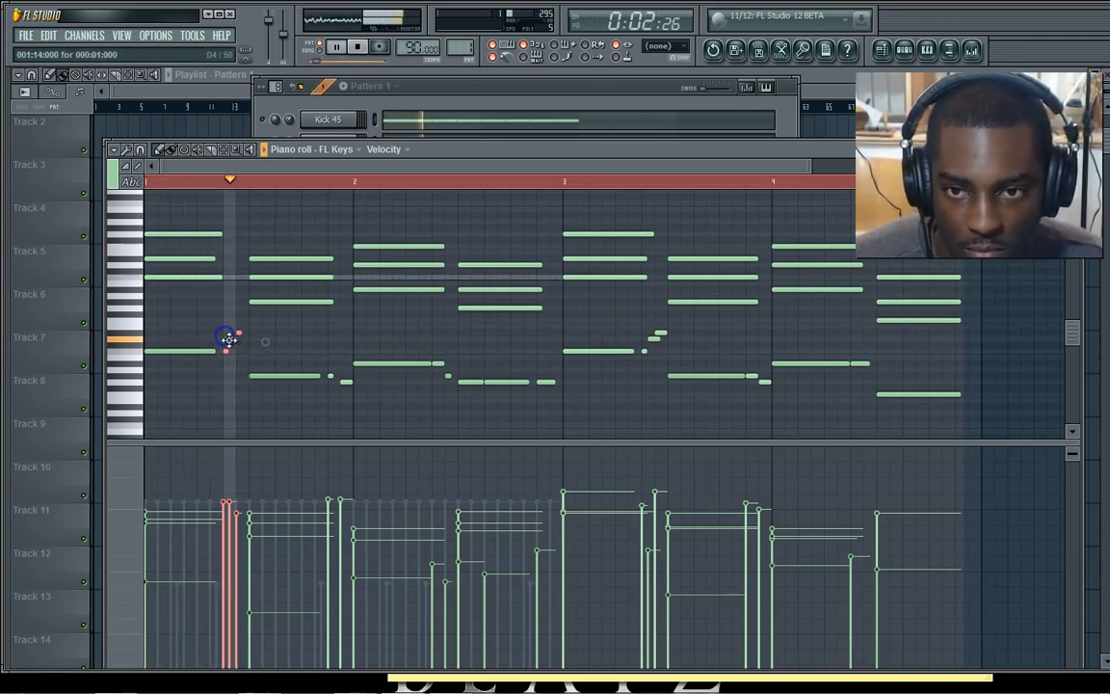
{"action": "left_click", "coordinate": [230, 343]}
{"action": "key", "text": "space"}
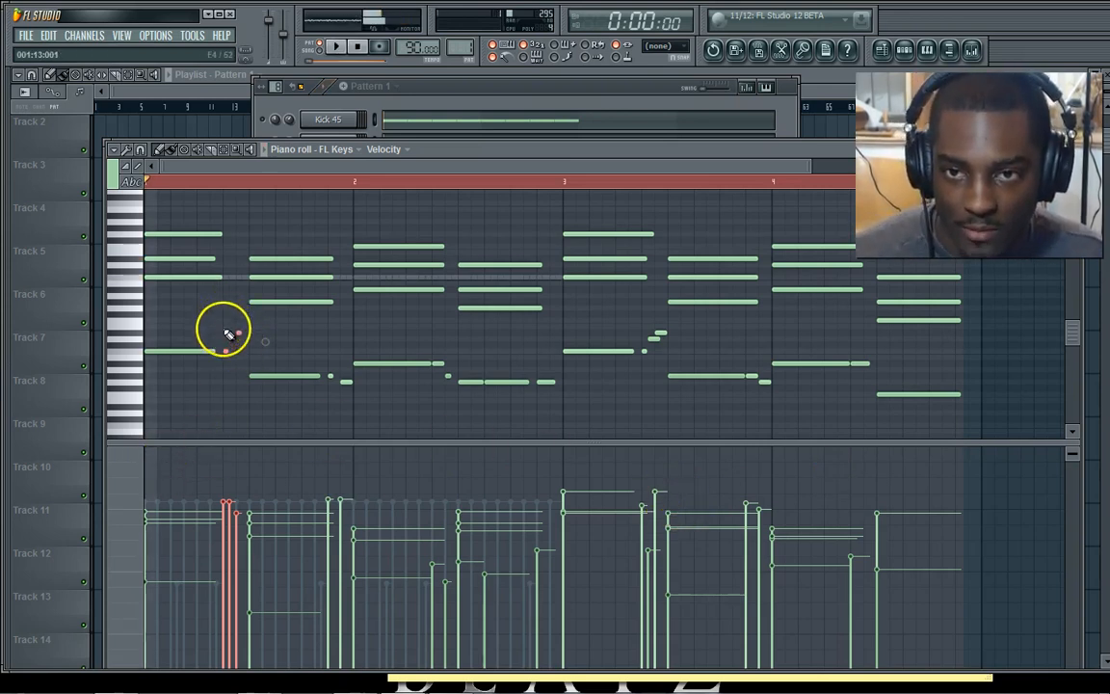
{"action": "key", "text": "space"}
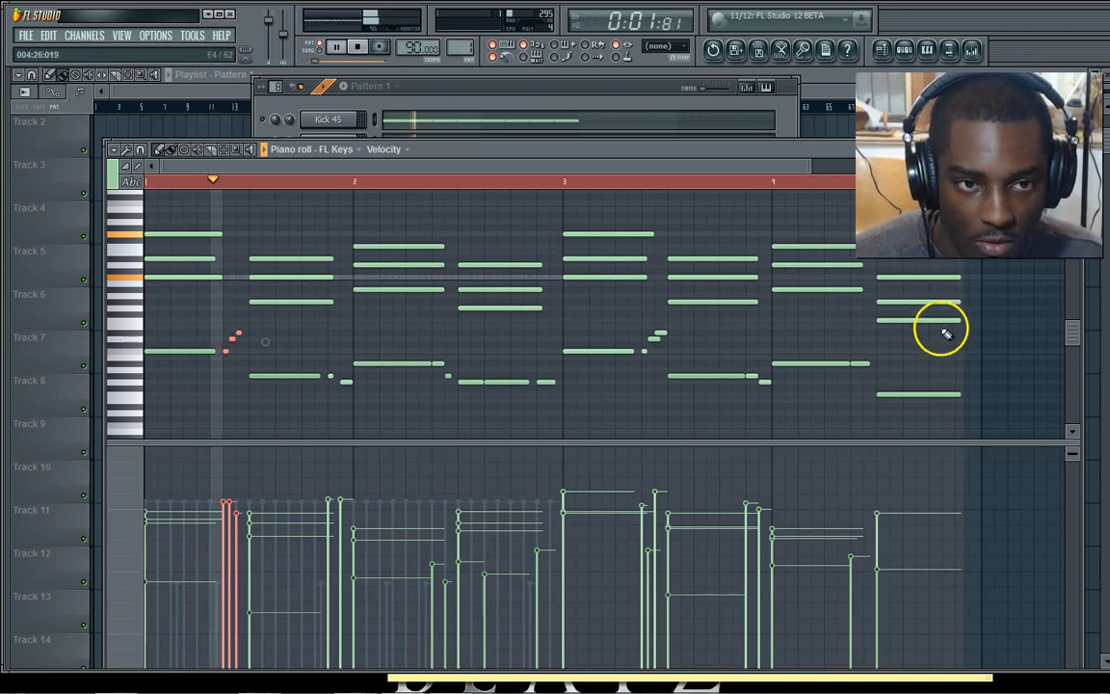
Select the G#4, G4 and F4 chord notes across all four bars and lower their velocities one bar at a time.
{"action": "left_click_drag", "start_coordinate": [947, 316], "coordinate": [309, 299]}
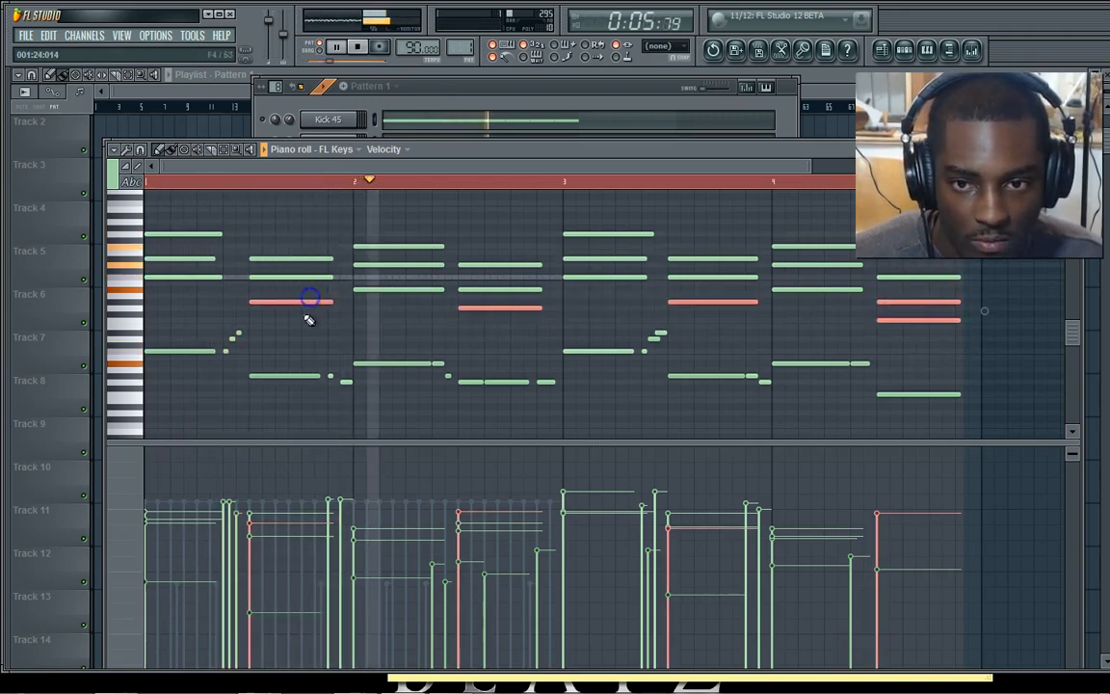
{"action": "left_click", "coordinate": [252, 559]}
{"action": "left_click", "coordinate": [461, 574]}
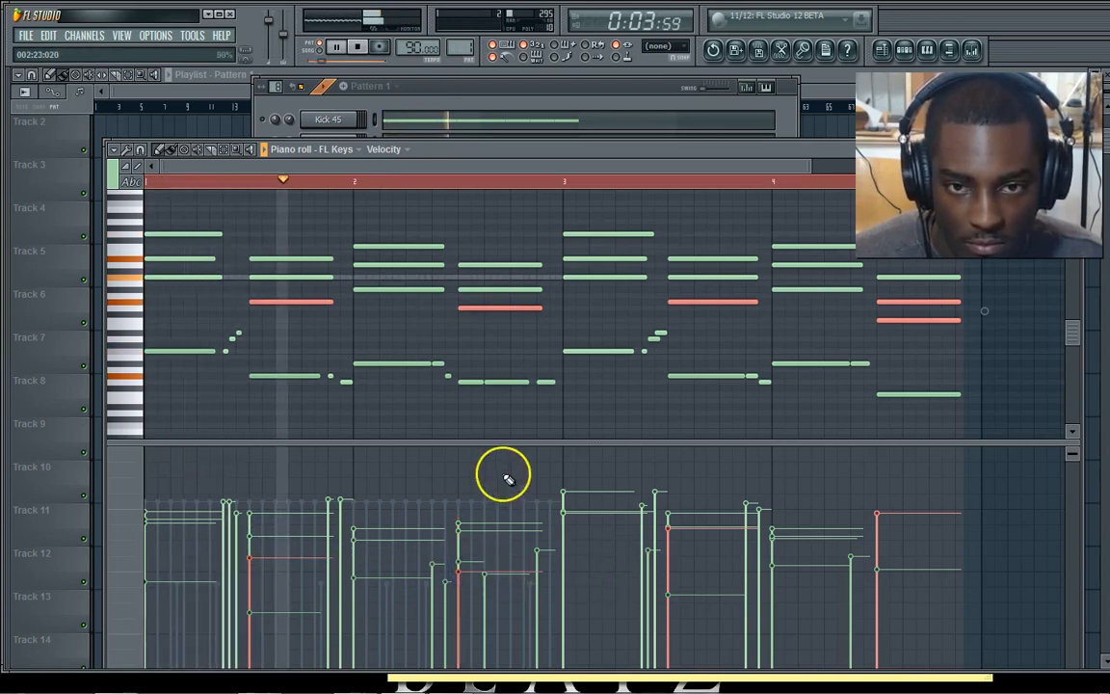
{"action": "left_click", "coordinate": [667, 558]}
{"action": "left_click", "coordinate": [878, 558]}
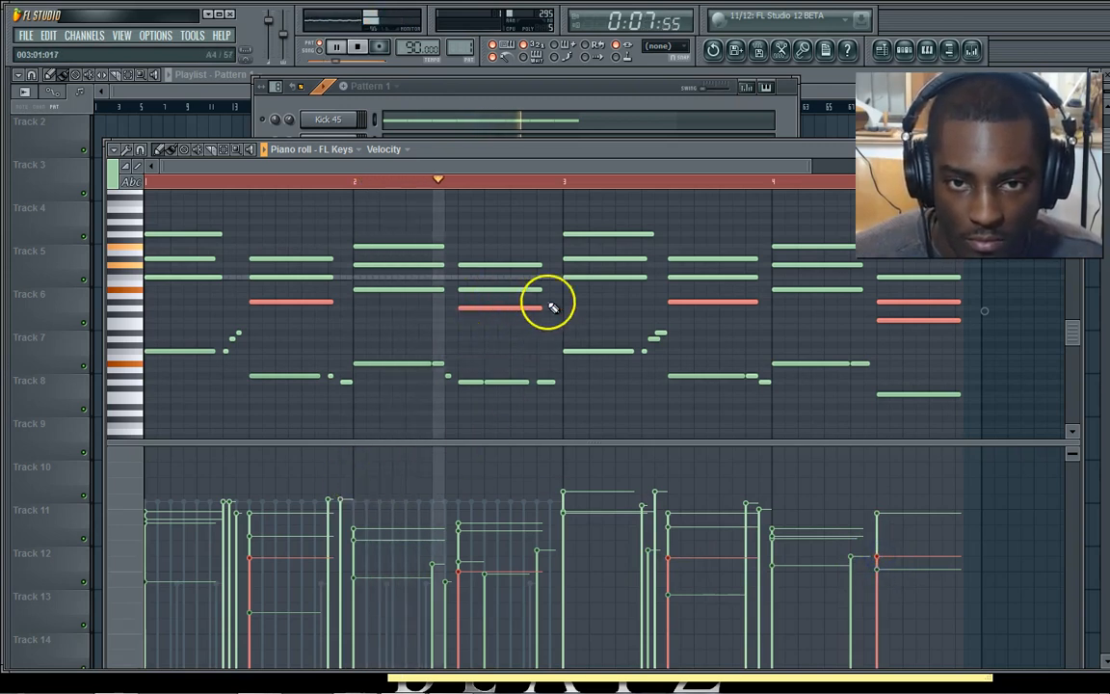
Select the A#4 chord notes in bars 2 and 4, lower their velocities, listen to the pattern and stop playback.
{"action": "left_click_drag", "start_coordinate": [777, 290], "coordinate": [307, 292]}
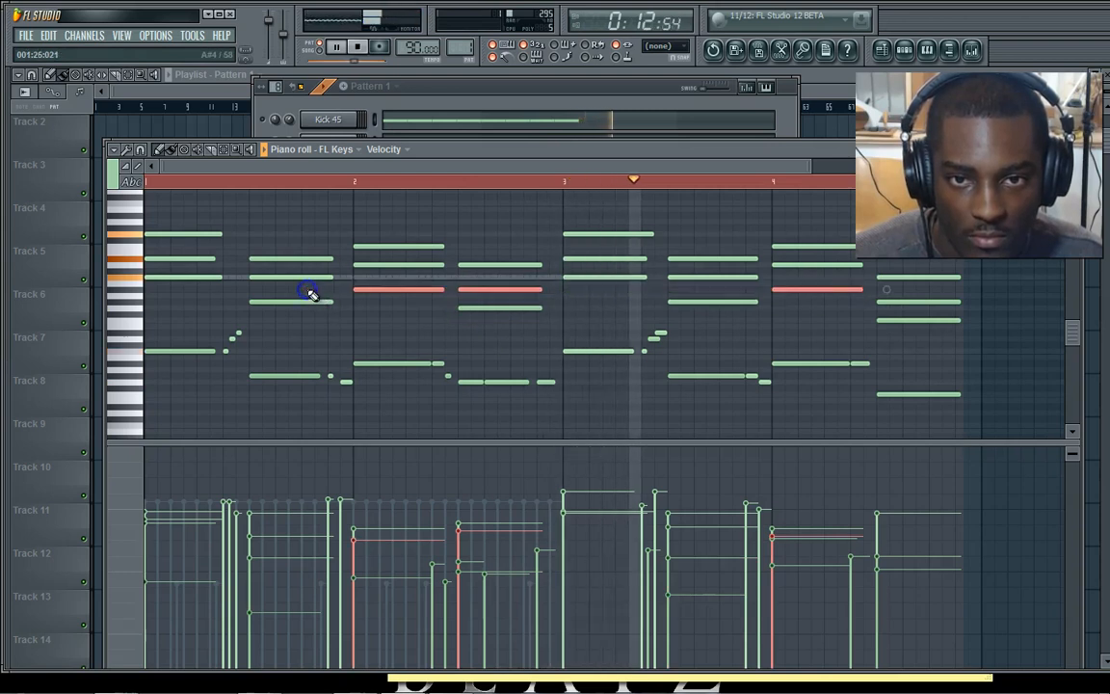
{"action": "left_click", "coordinate": [355, 560]}
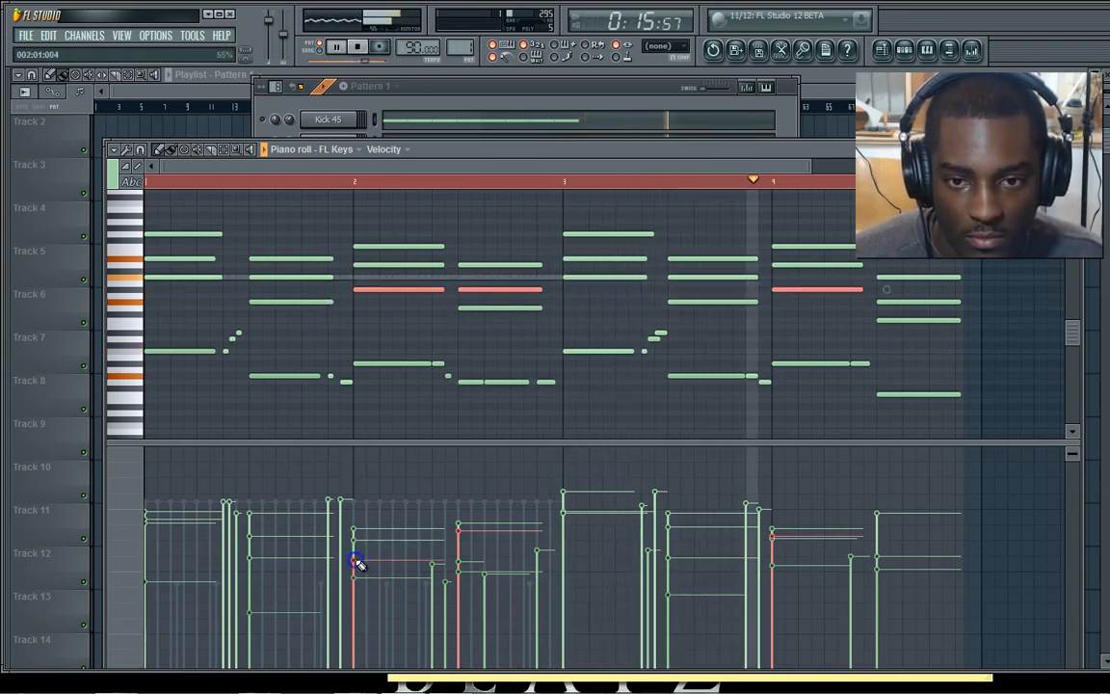
{"action": "left_click", "coordinate": [459, 548]}
{"action": "left_click", "coordinate": [773, 556]}
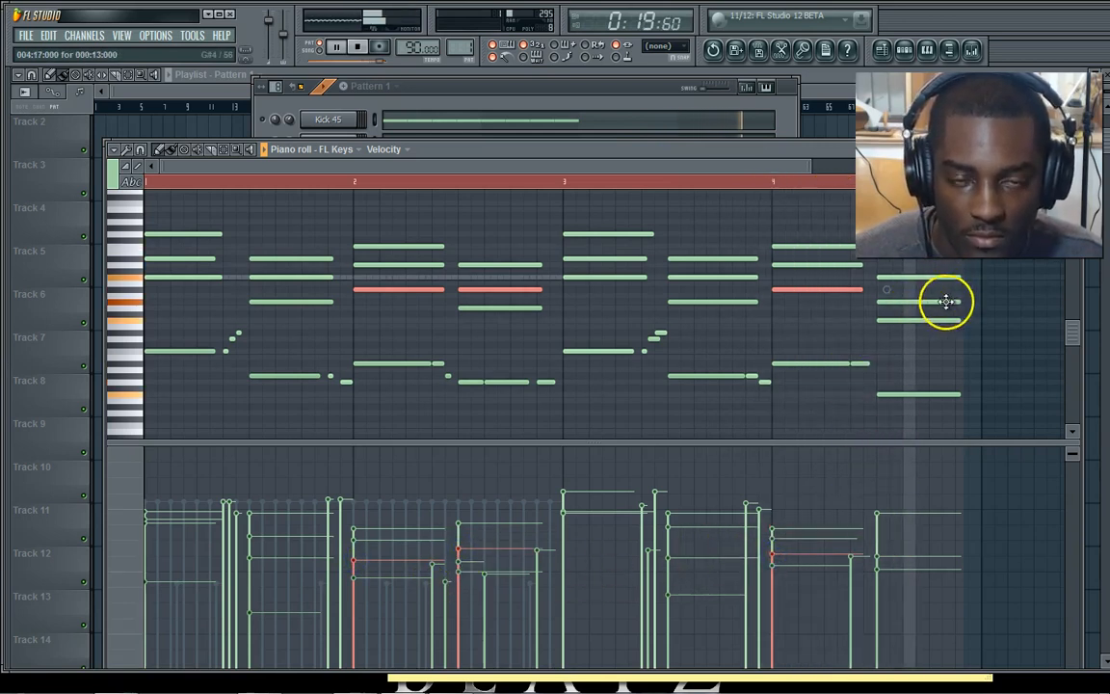
{"action": "scroll", "coordinate": [940, 298], "scroll_direction": "up", "scroll_amount": 2}
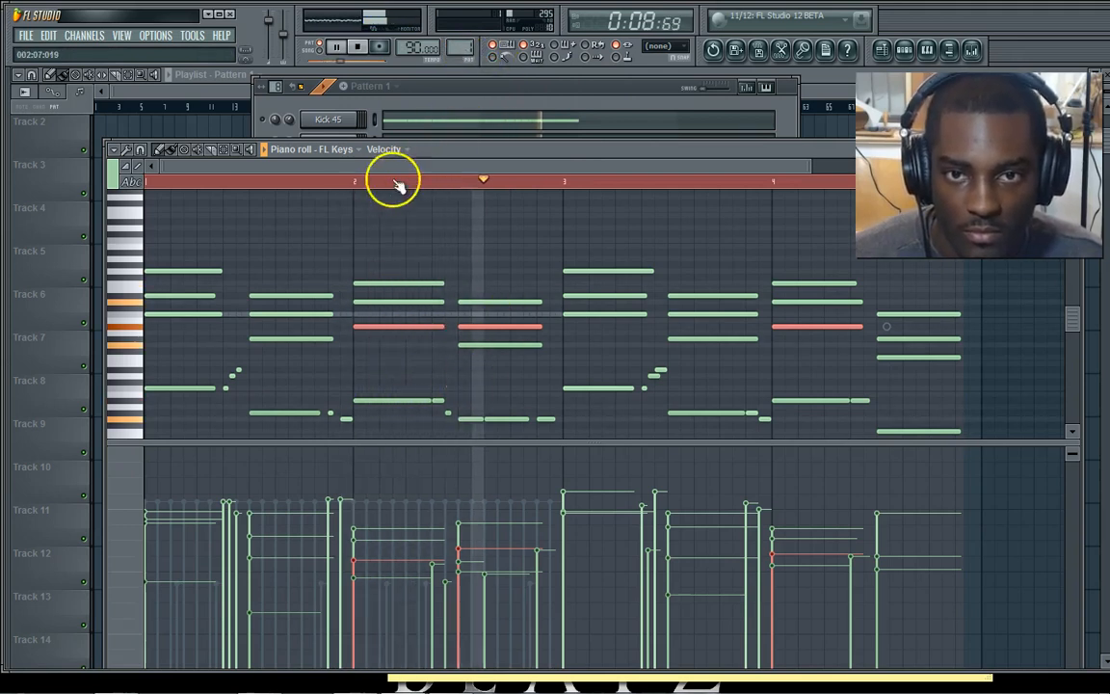
{"action": "key", "text": "space"}
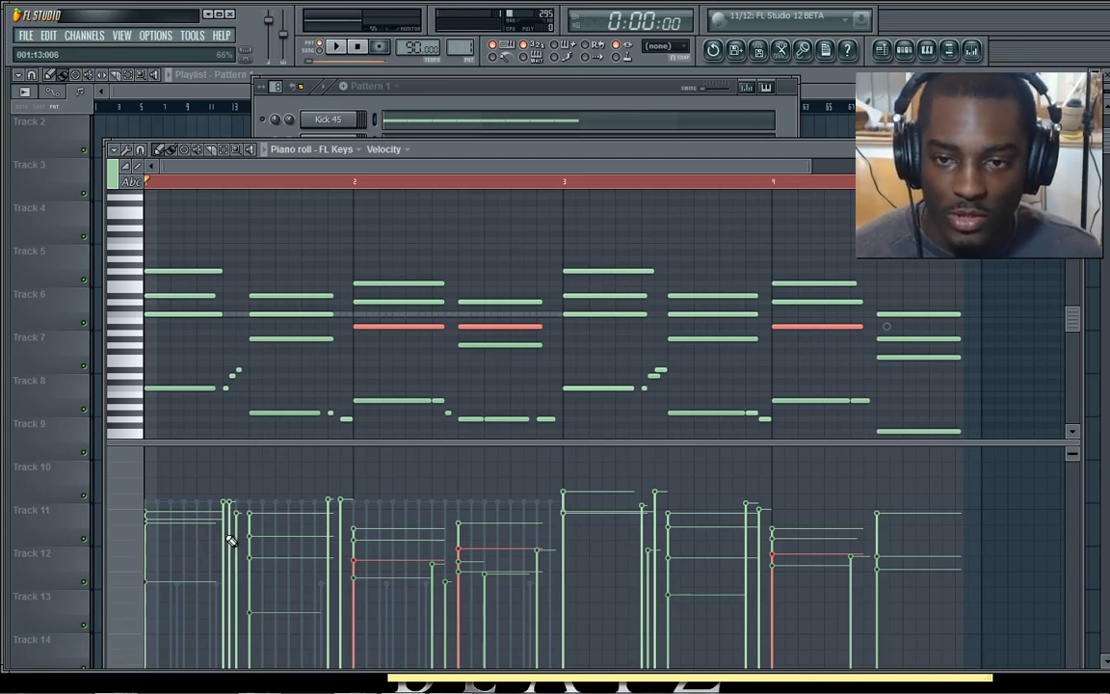
Lower the velocities of the three short rising notes in bar 1, keeping the middle one loudest, and audition the pattern.
{"action": "left_click_drag", "start_coordinate": [251, 398], "coordinate": [222, 370]}
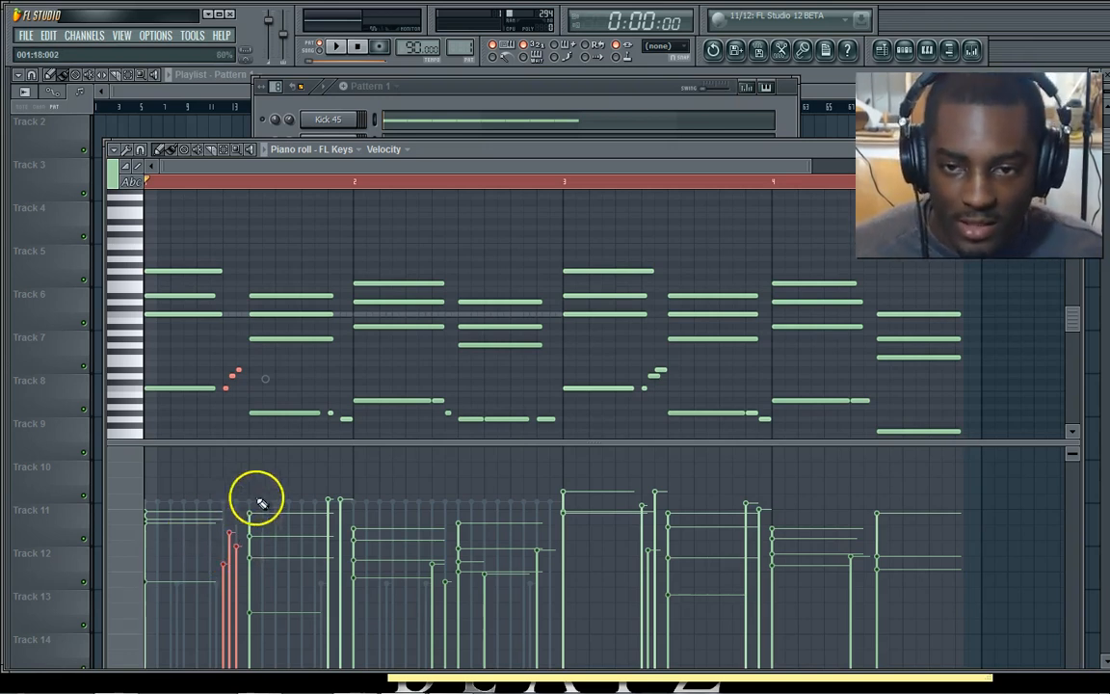
{"action": "key", "text": "space"}
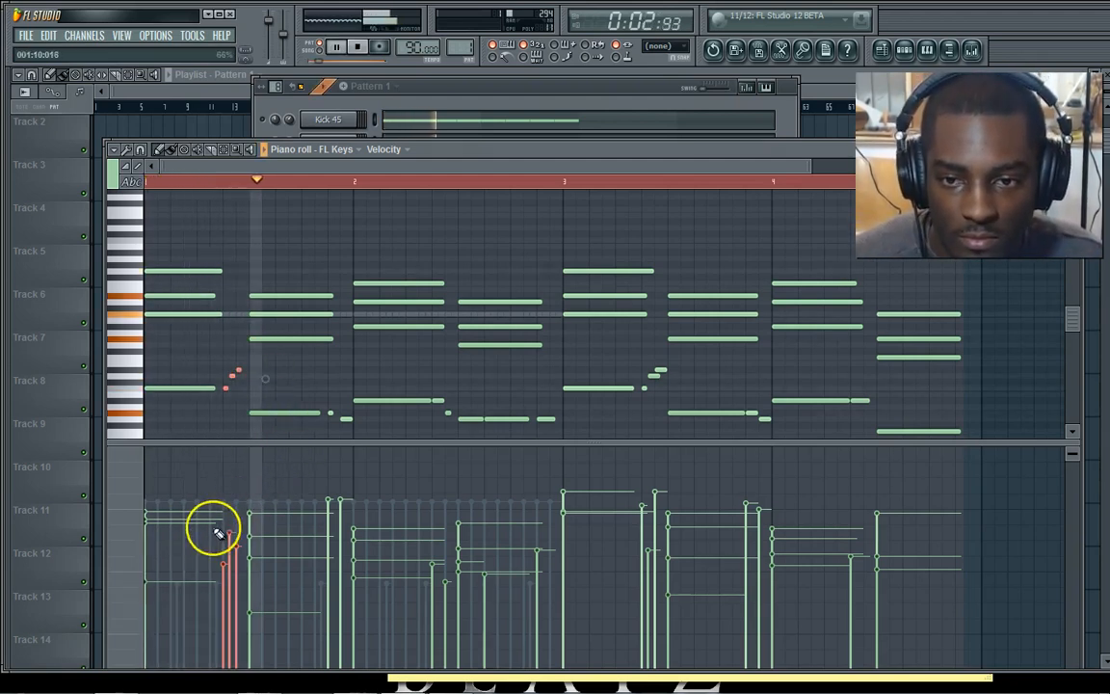
{"action": "key", "text": "space"}
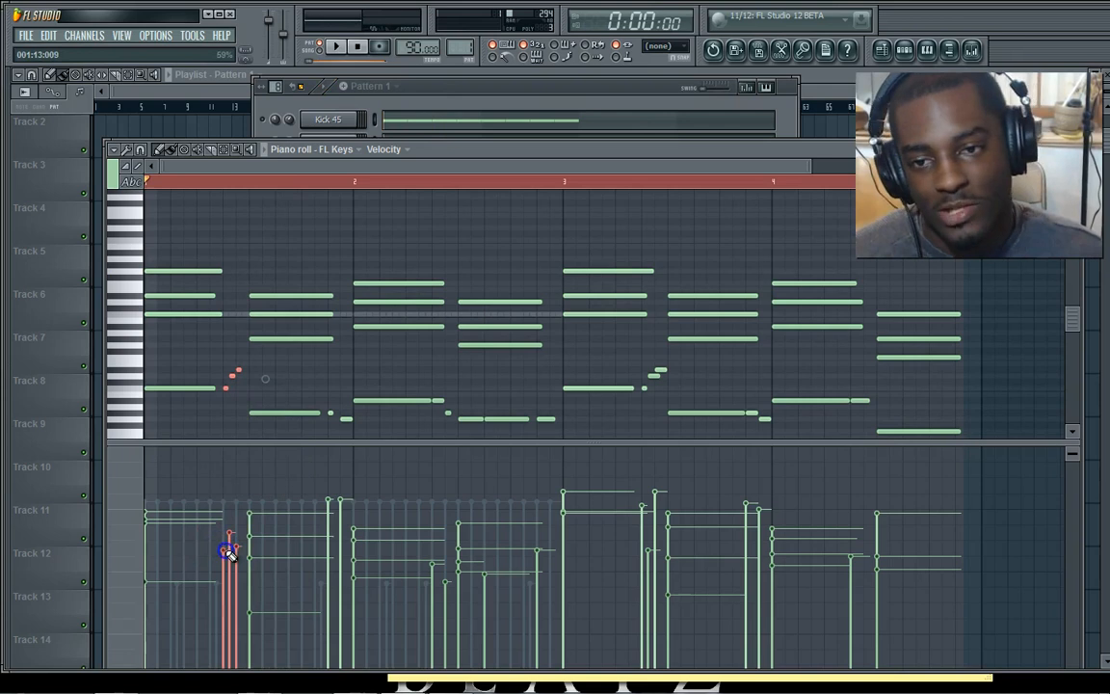
{"action": "key", "text": "space"}
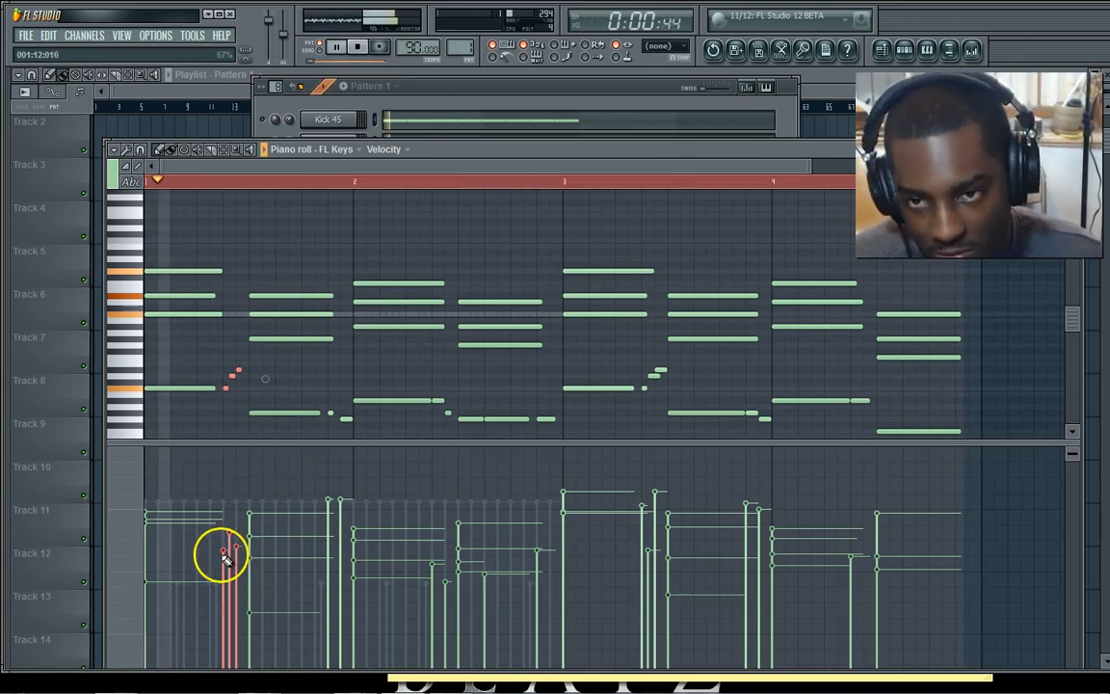
{"action": "key", "text": "space"}
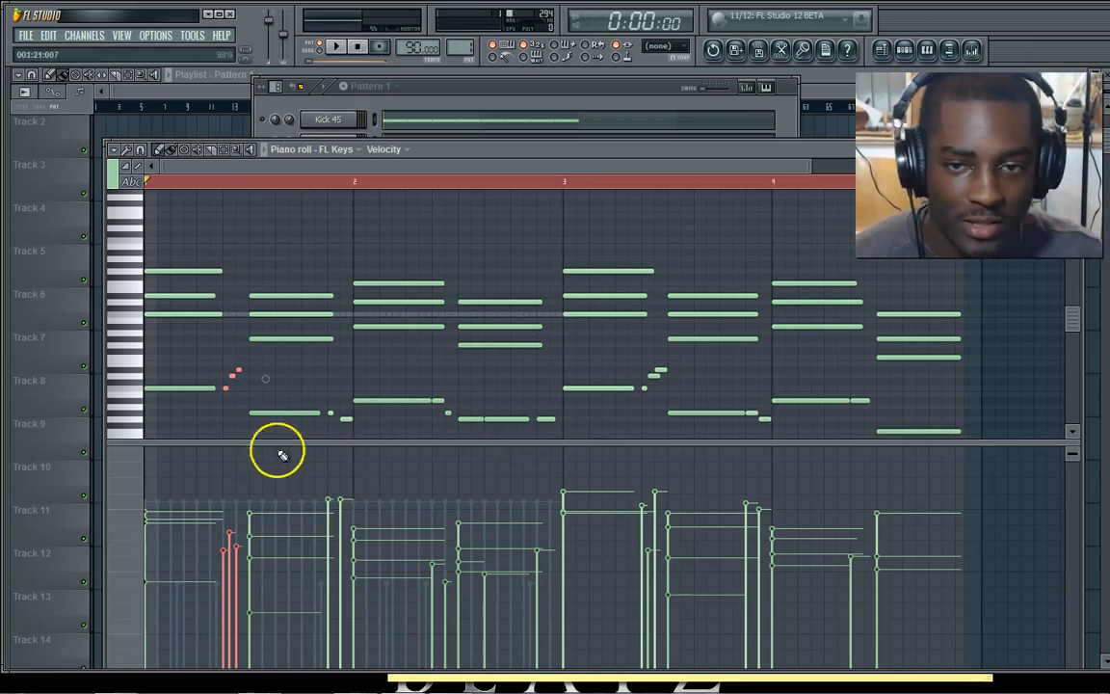
Rebalance the velocities of the short connecting bass notes at the end of bar 1 and the middle of bars 2 and 3.
{"action": "left_click", "coordinate": [339, 422]}
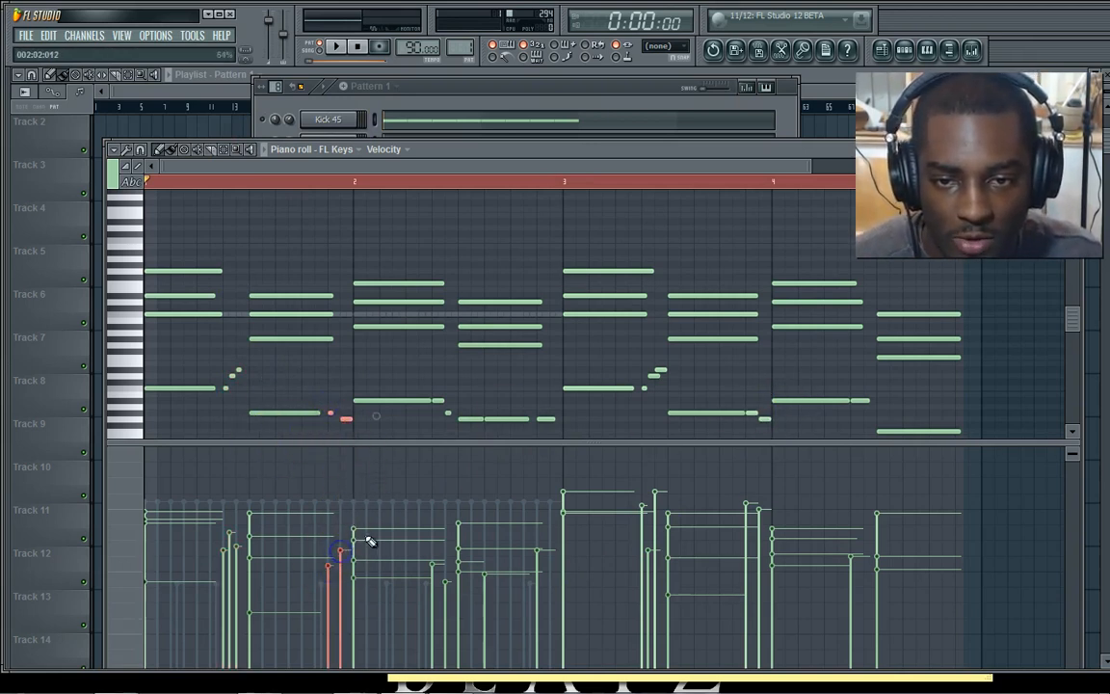
{"action": "left_click", "coordinate": [445, 412]}
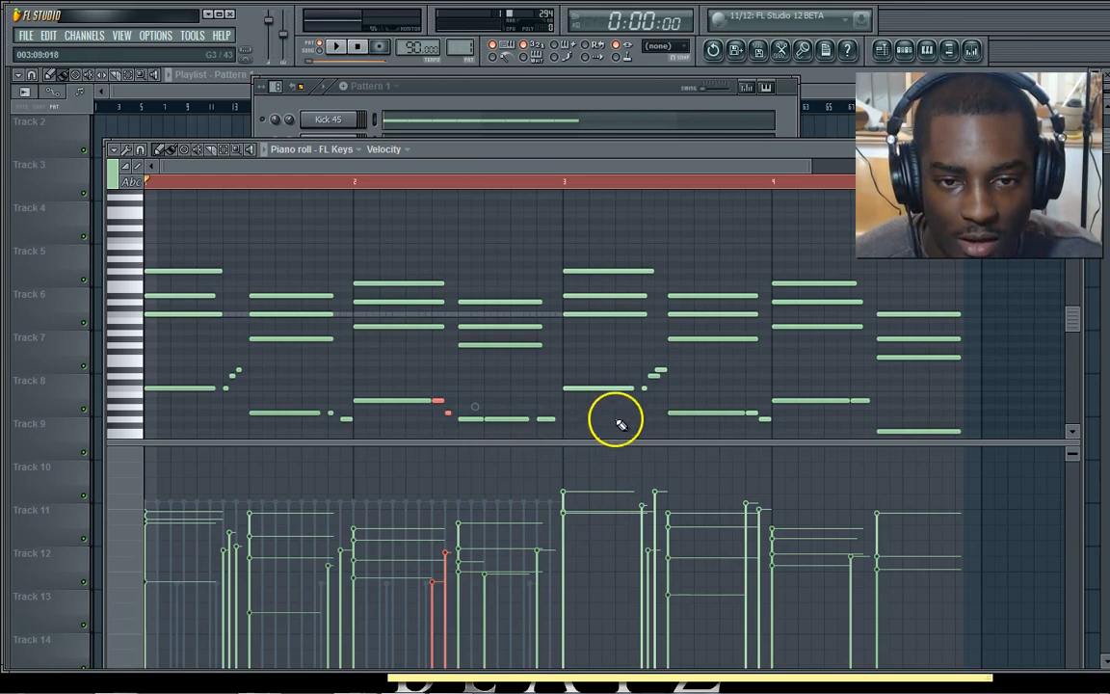
{"action": "left_click", "coordinate": [647, 377]}
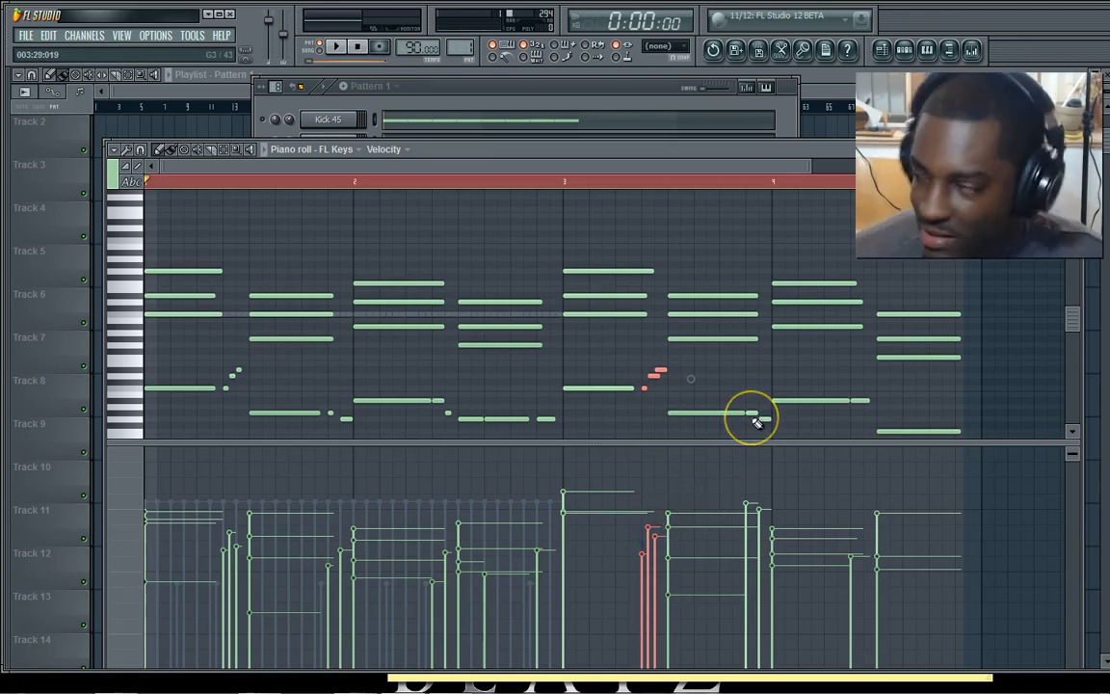
Open the Save As dialog for the project and dismiss it.
{"action": "key", "text": "ctrl+s"}
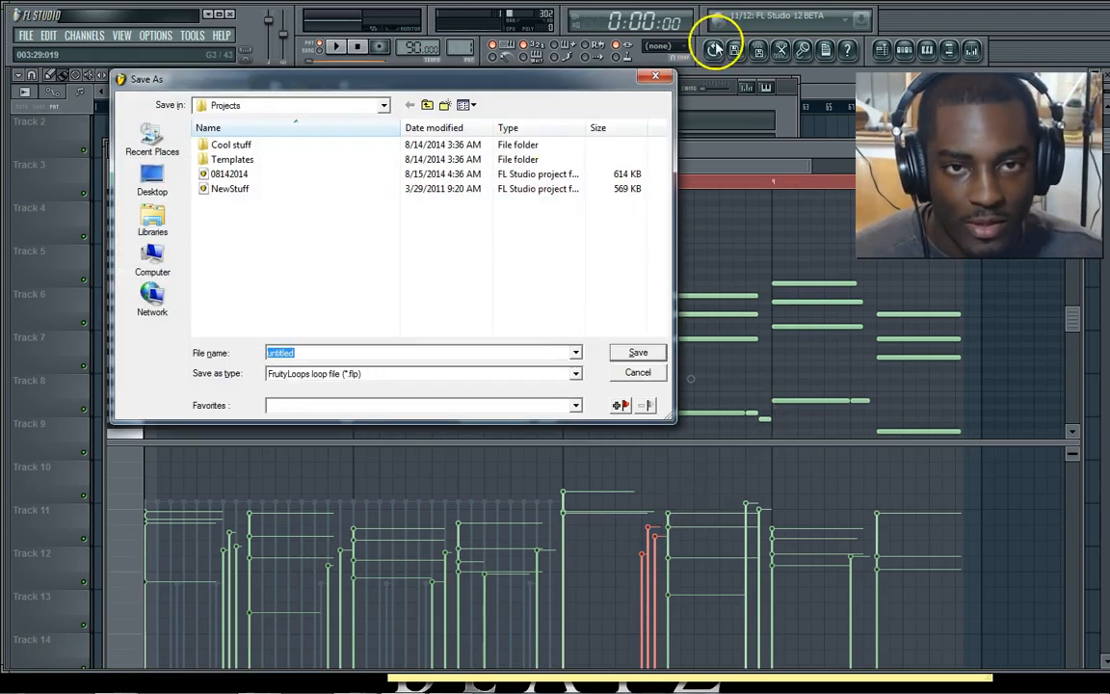
{"action": "key", "text": "Escape"}
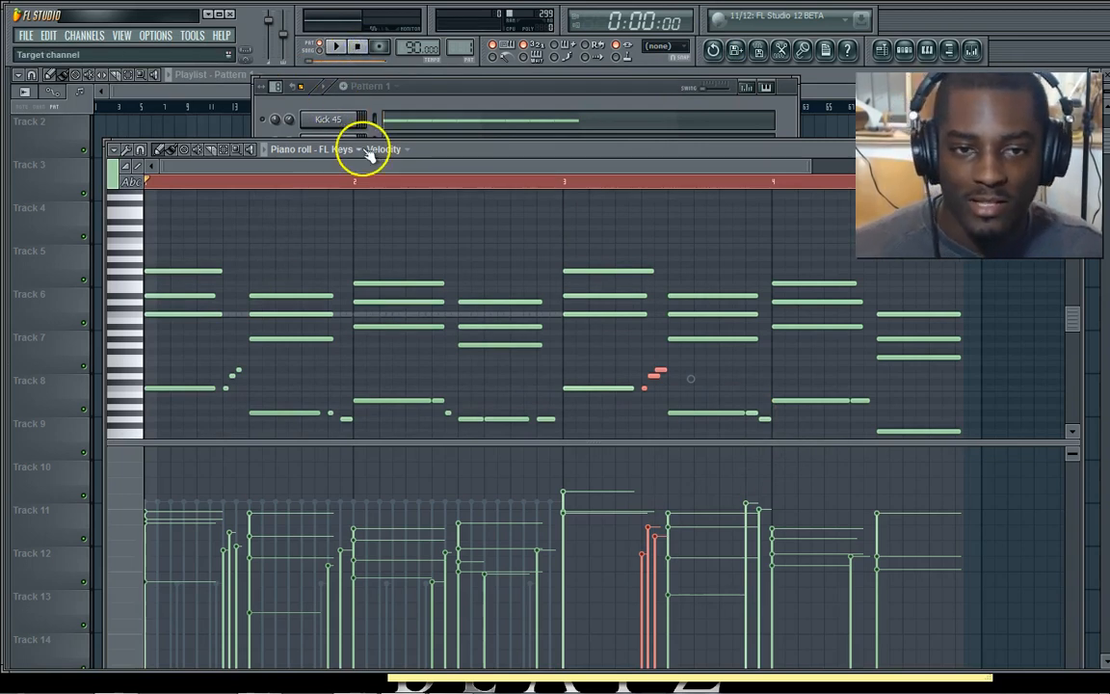
Play the pattern and lengthen the last short rising note, D#4, in bar 1 so it reaches the following chord.
{"action": "left_click", "coordinate": [349, 61]}
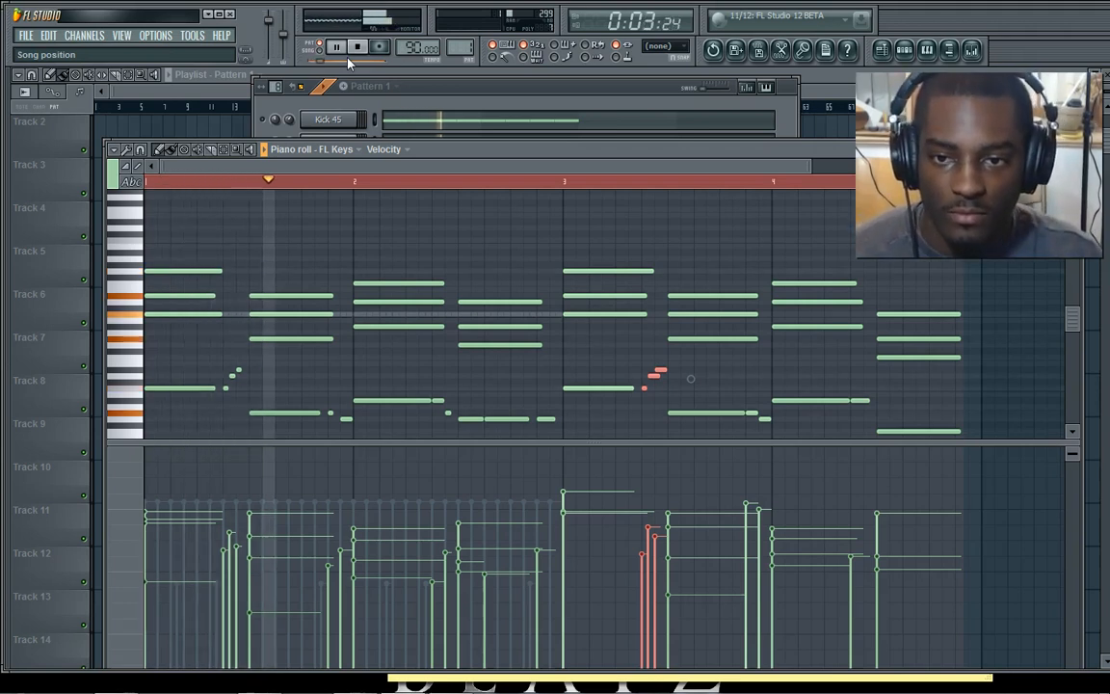
{"action": "scroll", "coordinate": [236, 181], "scroll_direction": "up", "scroll_amount": 2}
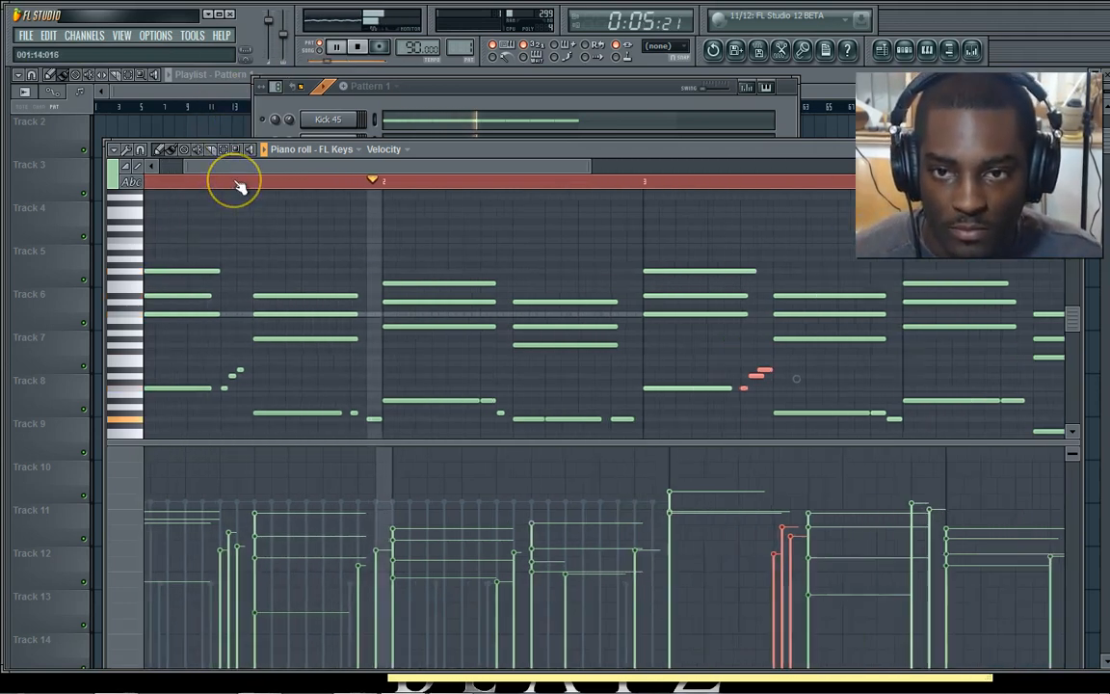
{"action": "scroll", "coordinate": [236, 181], "scroll_direction": "up", "scroll_amount": 2}
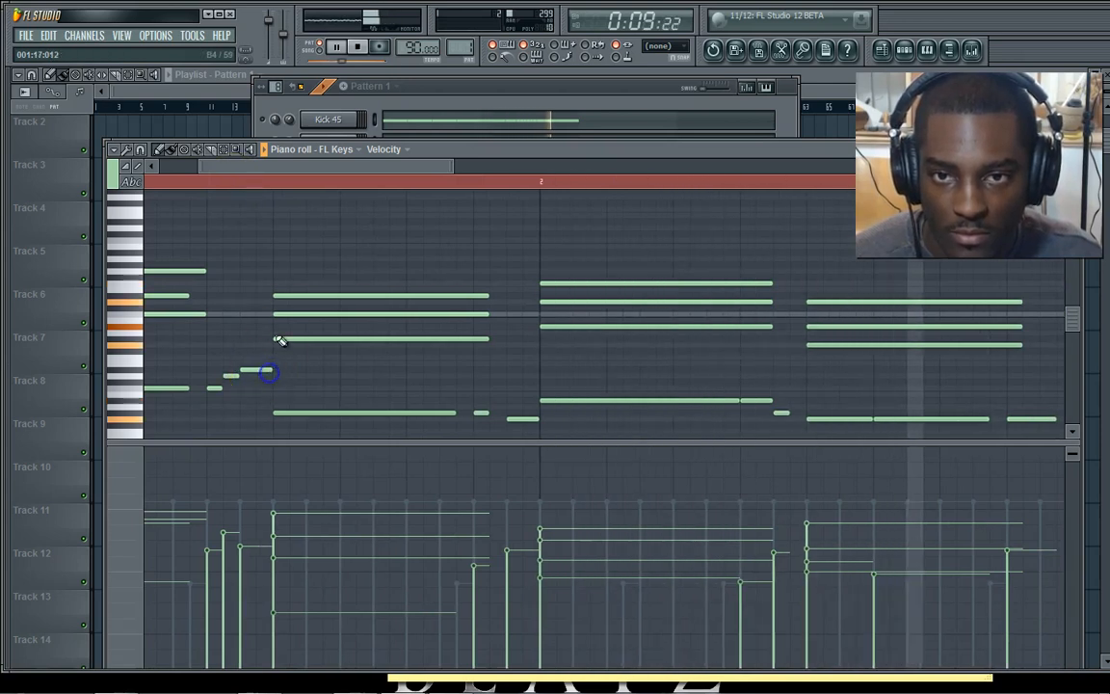
{"action": "scroll", "coordinate": [302, 182], "scroll_direction": "down", "scroll_amount": 4}
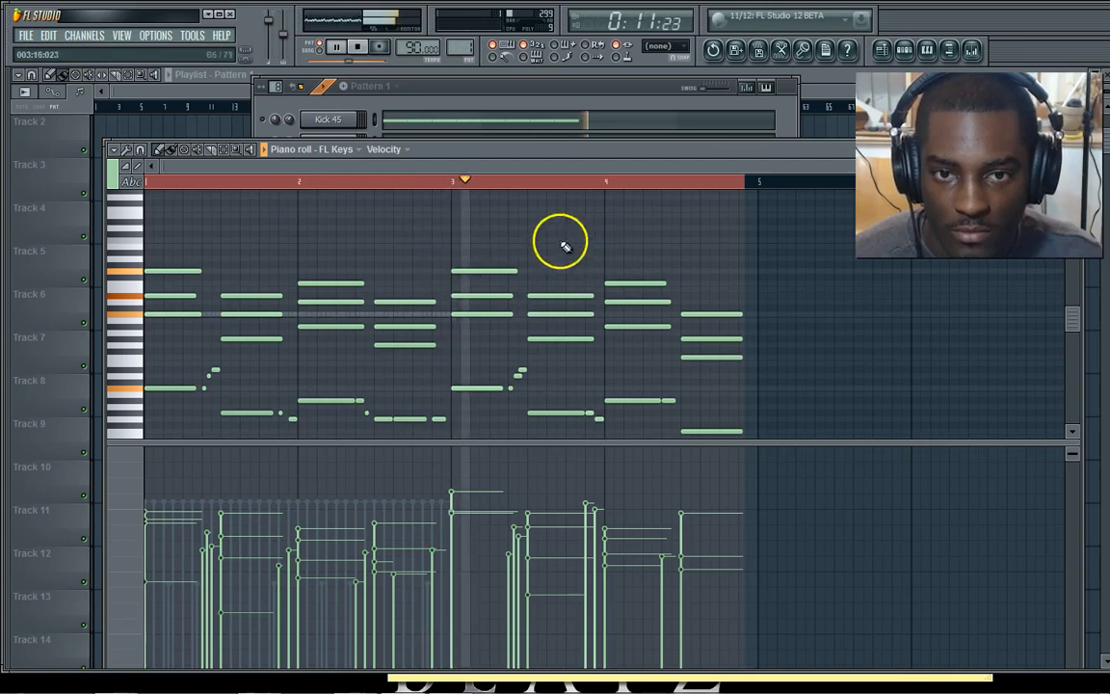
Lower the velocities of the C4, C5 and D#5 notes in the opening chord of bar 3, setting C5 to 52%.
{"action": "left_click", "coordinate": [478, 389]}
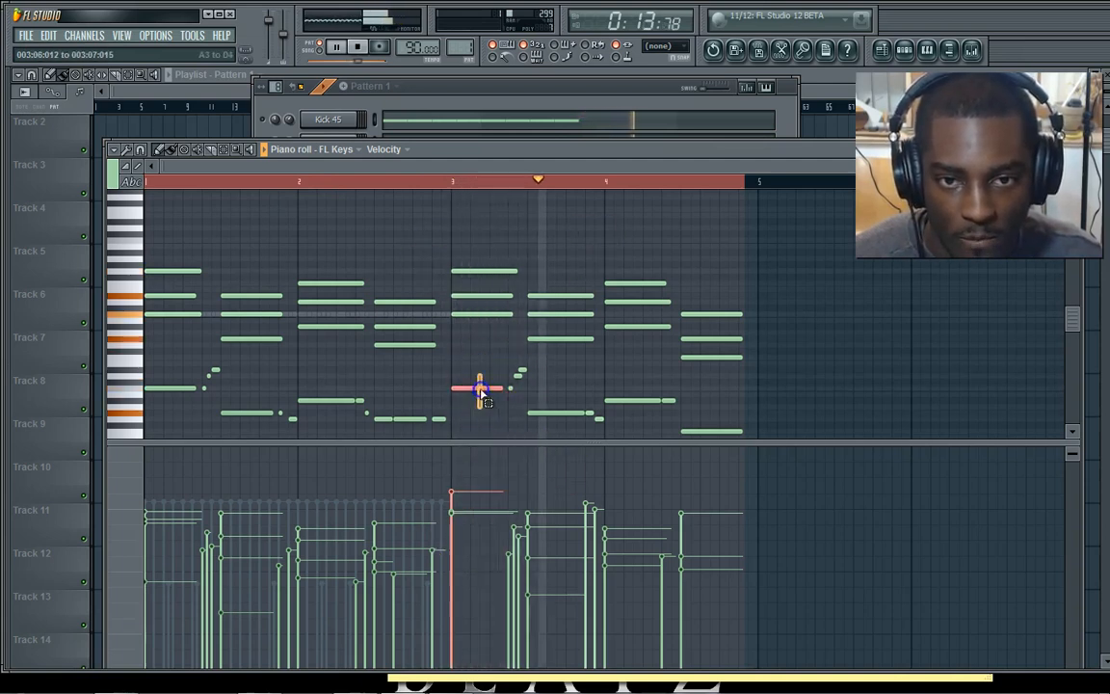
{"action": "left_click", "coordinate": [453, 597]}
{"action": "left_click", "coordinate": [482, 315]}
{"action": "left_click", "coordinate": [453, 567]}
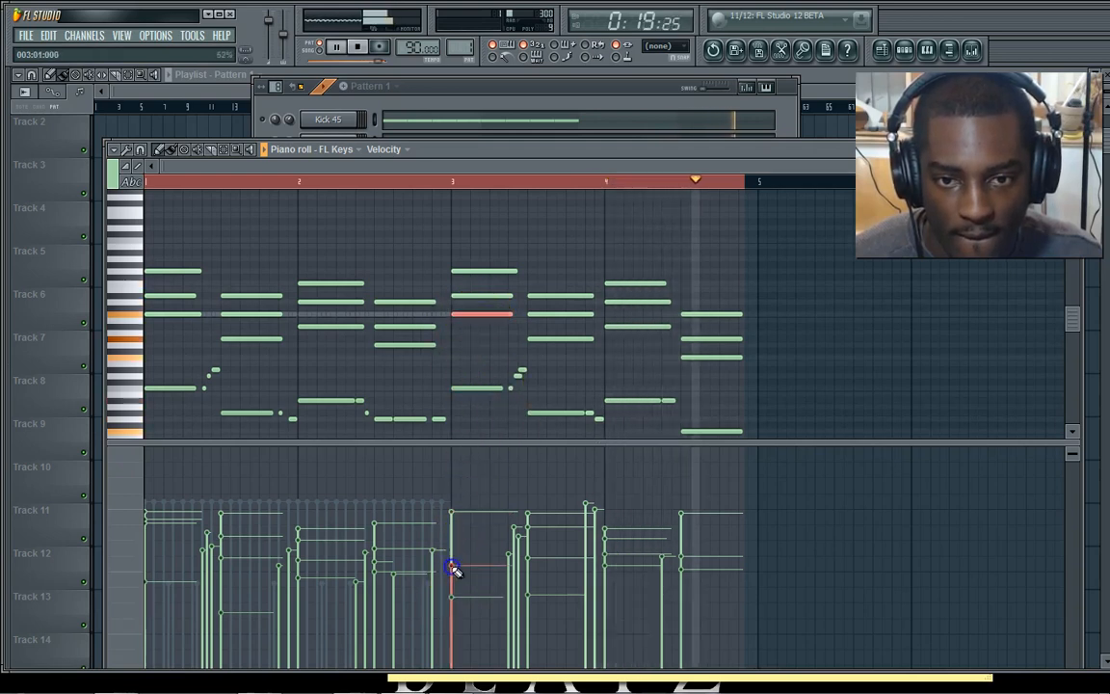
{"action": "left_click", "coordinate": [476, 296]}
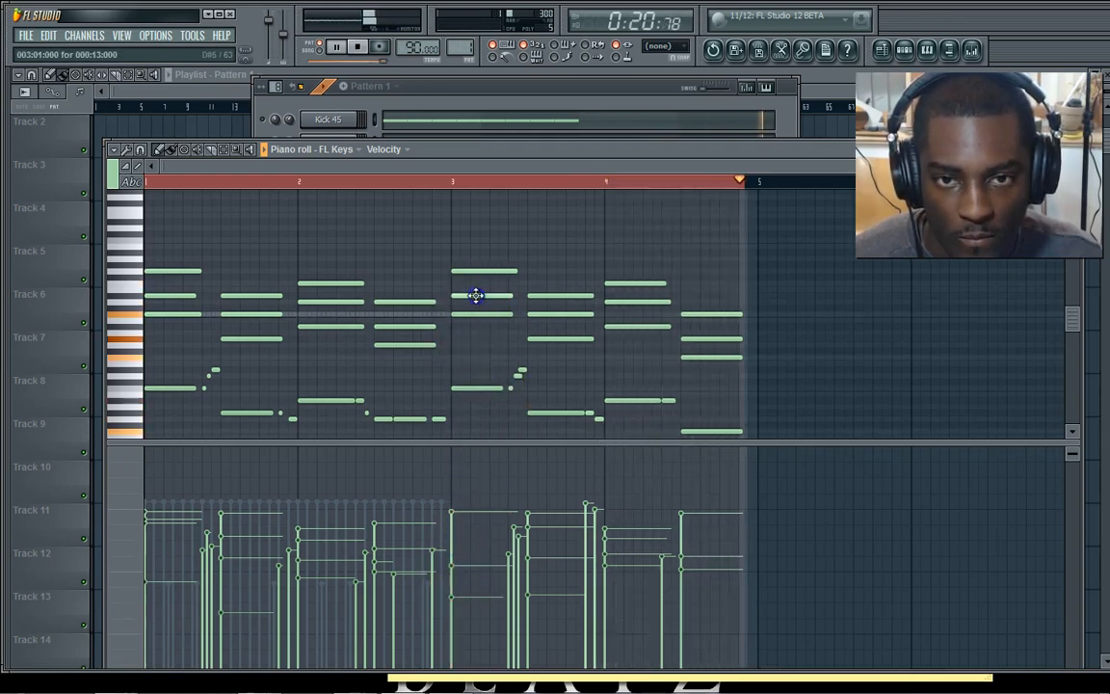
{"action": "left_click", "coordinate": [453, 516]}
{"action": "left_click", "coordinate": [478, 298]}
{"action": "left_click", "coordinate": [451, 552]}
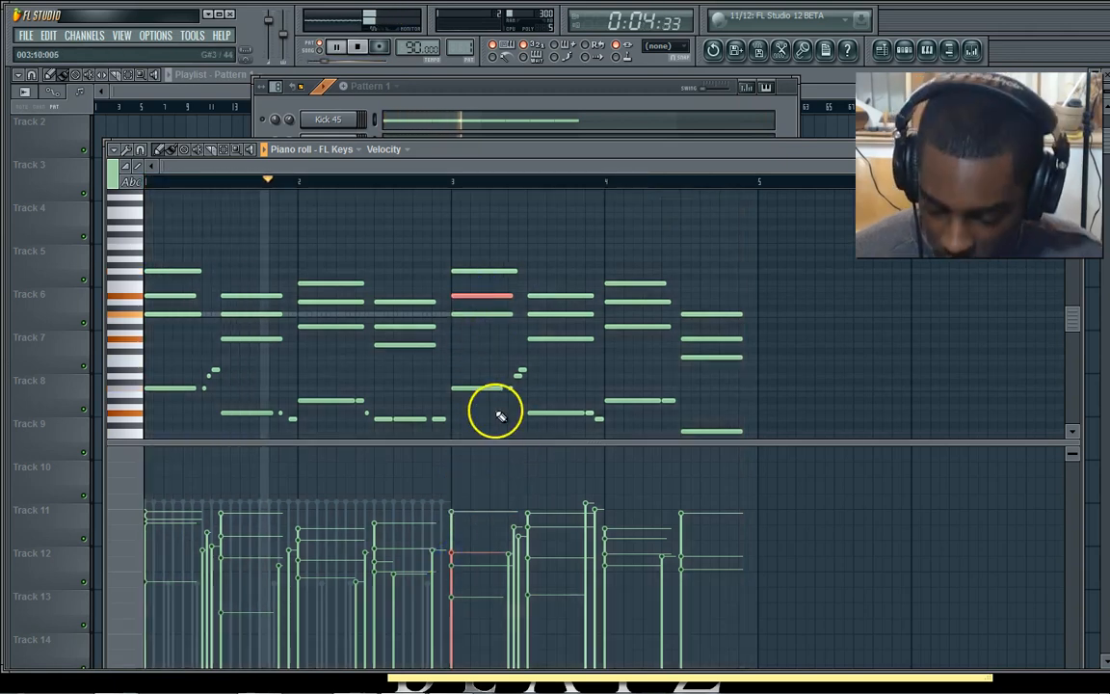
{"action": "left_click", "coordinate": [655, 80]}
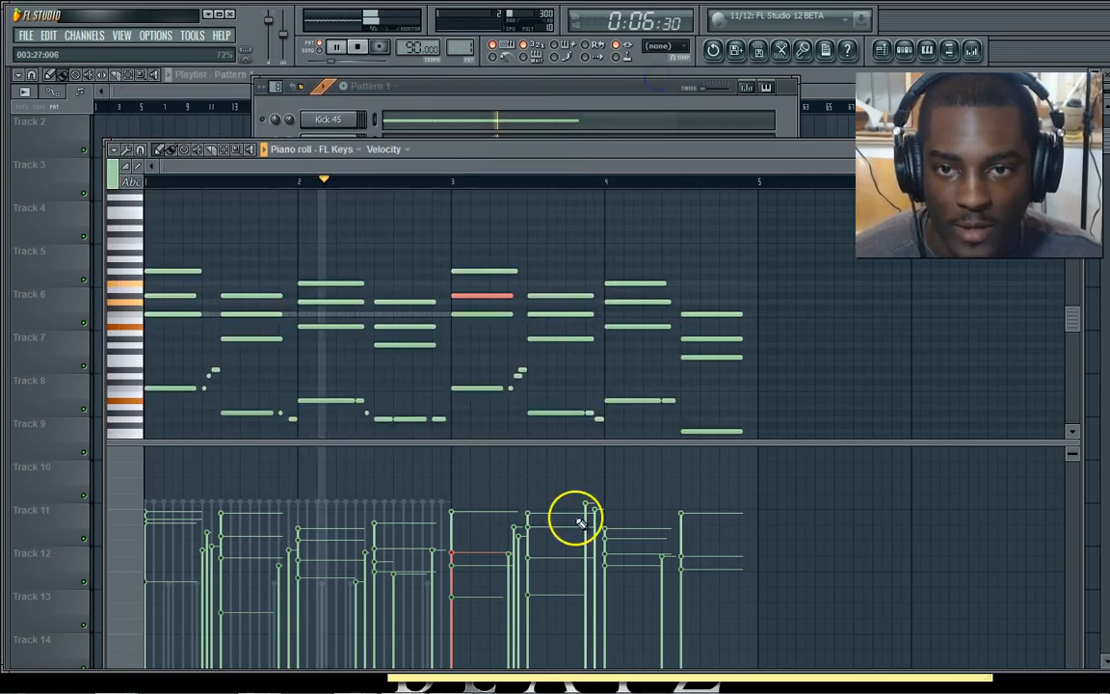
Restart the pattern and lower the velocities of the three short rising bass notes in the middle of bar 3.
{"action": "key", "text": "space"}
{"action": "key", "text": "space"}
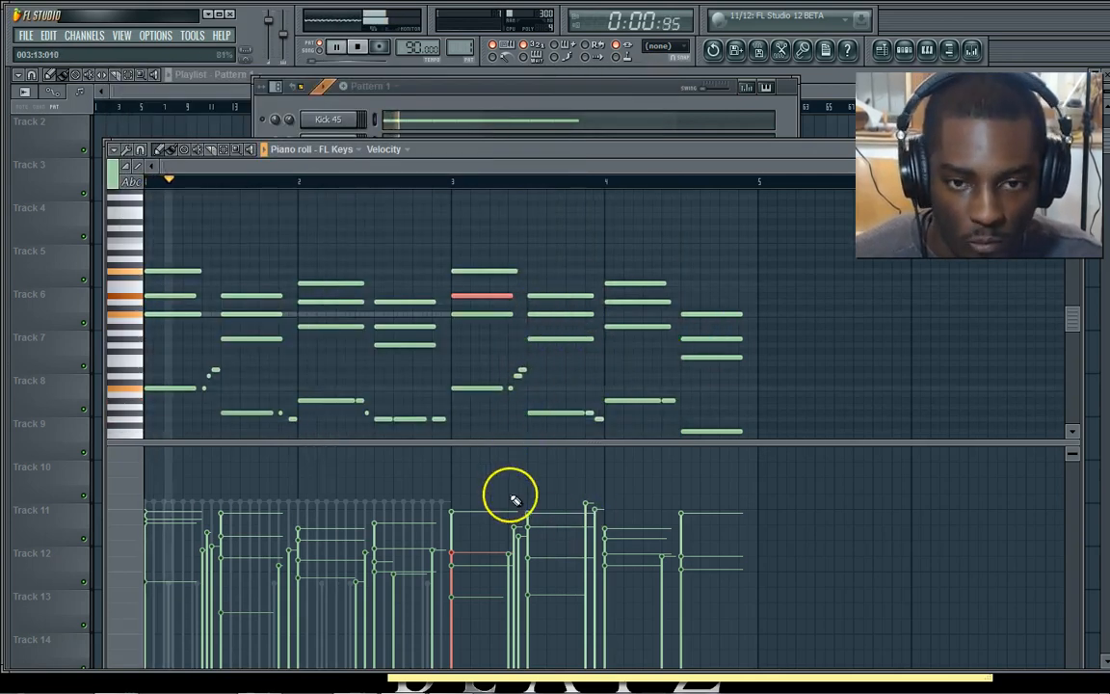
{"action": "left_click", "coordinate": [519, 370]}
{"action": "left_click_drag", "start_coordinate": [509, 590], "coordinate": [515, 569]}
{"action": "left_click", "coordinate": [518, 575]}
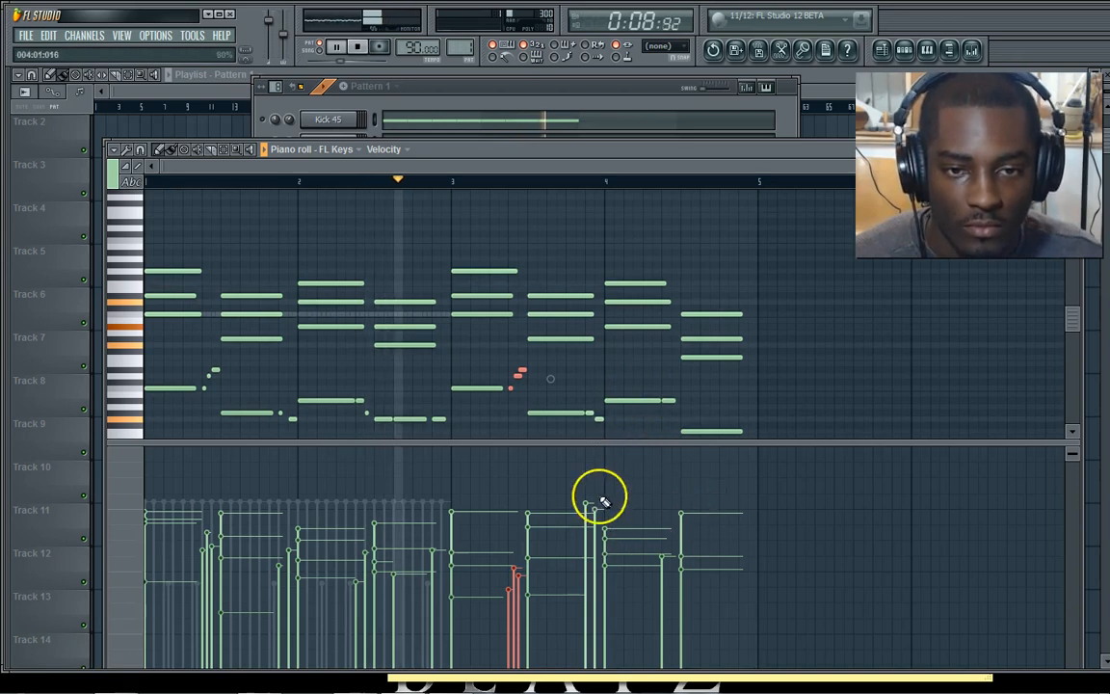
Lower the velocities of the two short bass notes at the end of bar 3, keeping the second one louder.
{"action": "left_click", "coordinate": [590, 416]}
{"action": "left_click_drag", "start_coordinate": [588, 415], "coordinate": [588, 412]}
{"action": "mouse_move", "coordinate": [592, 554]}
{"action": "left_mouse_down"}
{"action": "mouse_move", "coordinate": [585, 590]}
{"action": "mouse_move", "coordinate": [594, 562]}
{"action": "left_mouse_up"}
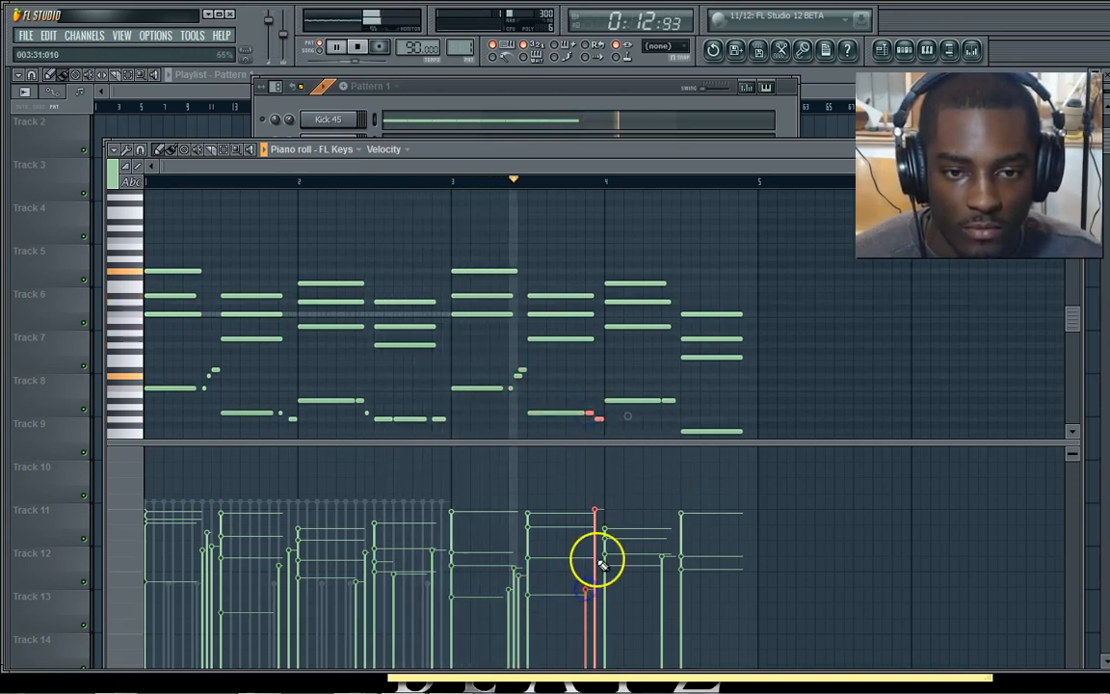
Raise the first two short rising notes of bar 3 slightly, making the second the loudest of the three.
{"action": "left_click_drag", "start_coordinate": [520, 396], "coordinate": [507, 370]}
{"action": "left_click_drag", "start_coordinate": [508, 558], "coordinate": [520, 579]}
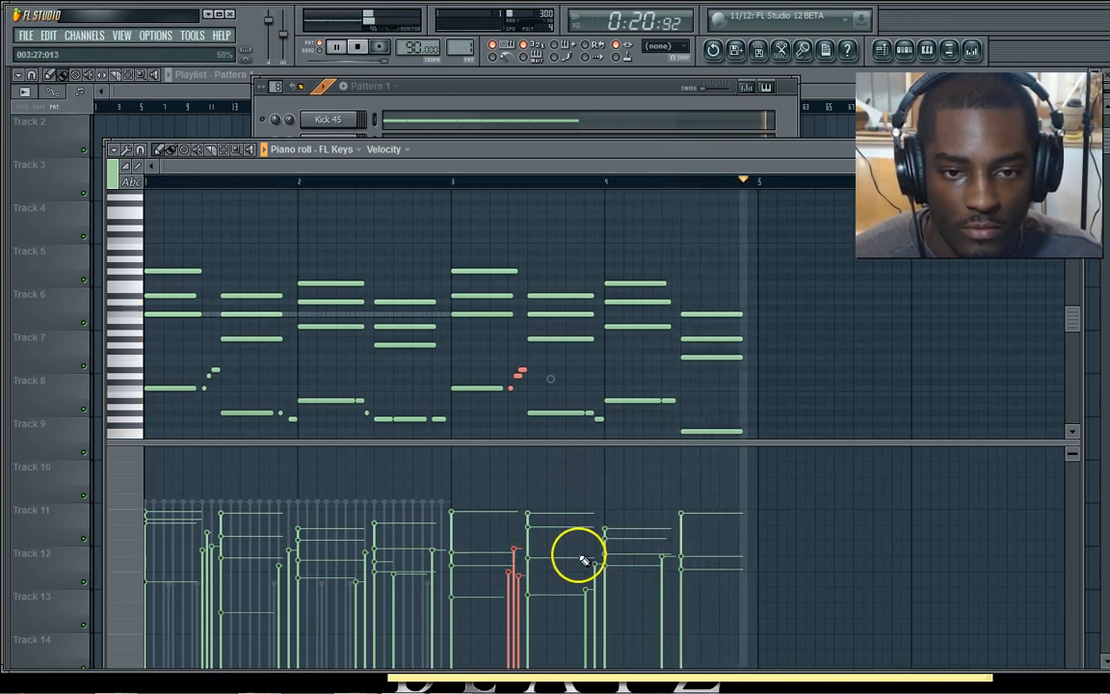
Readjust the velocities of the two short bass notes at the end of bar 3 so the second is louder than the first.
{"action": "left_click", "coordinate": [595, 416]}
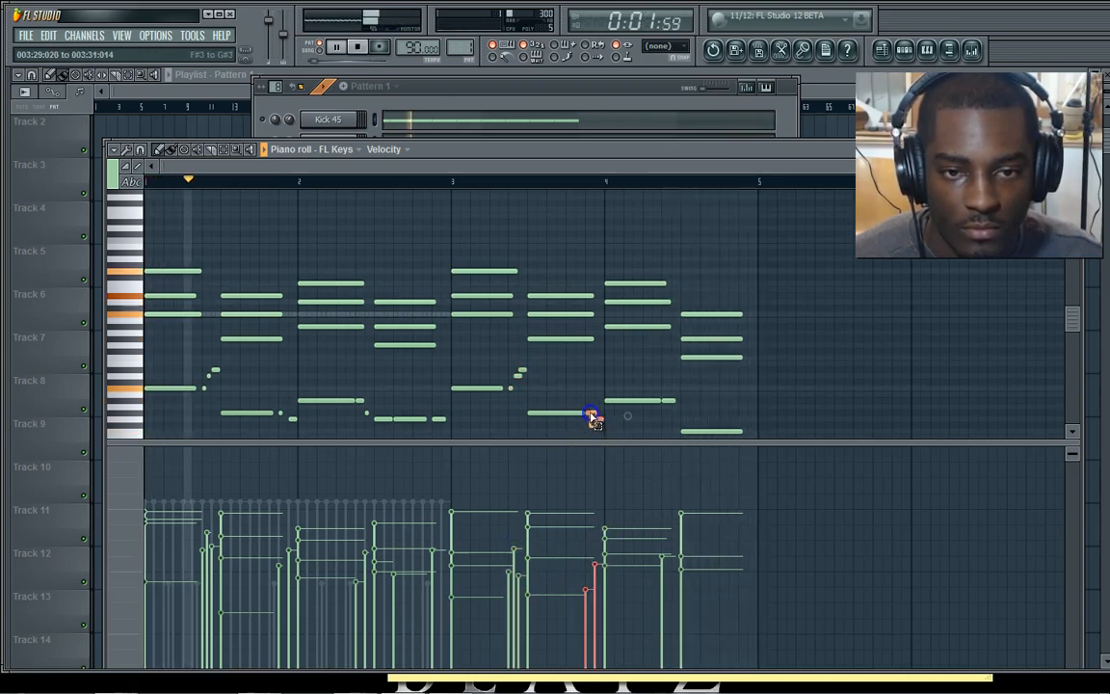
{"action": "left_click_drag", "start_coordinate": [587, 565], "coordinate": [595, 587]}
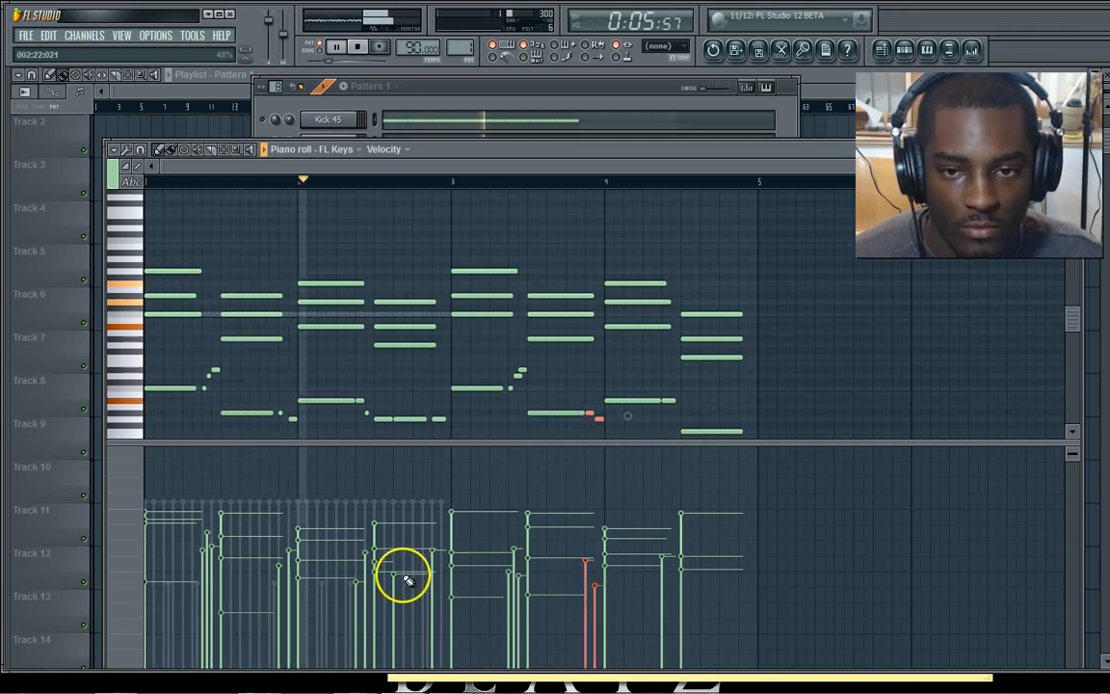
{"action": "left_click_drag", "start_coordinate": [595, 555], "coordinate": [586, 580]}
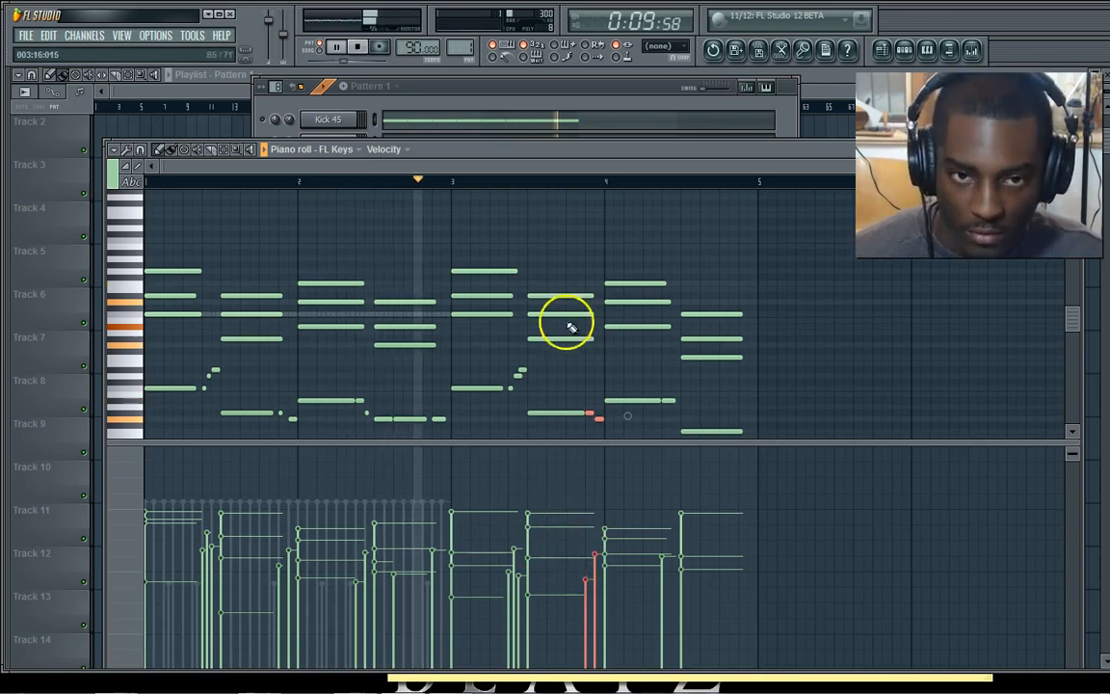
{"action": "scroll", "coordinate": [492, 174], "scroll_direction": "up", "scroll_amount": 5}
{"action": "scroll", "coordinate": [489, 176], "scroll_direction": "down", "scroll_amount": 6}
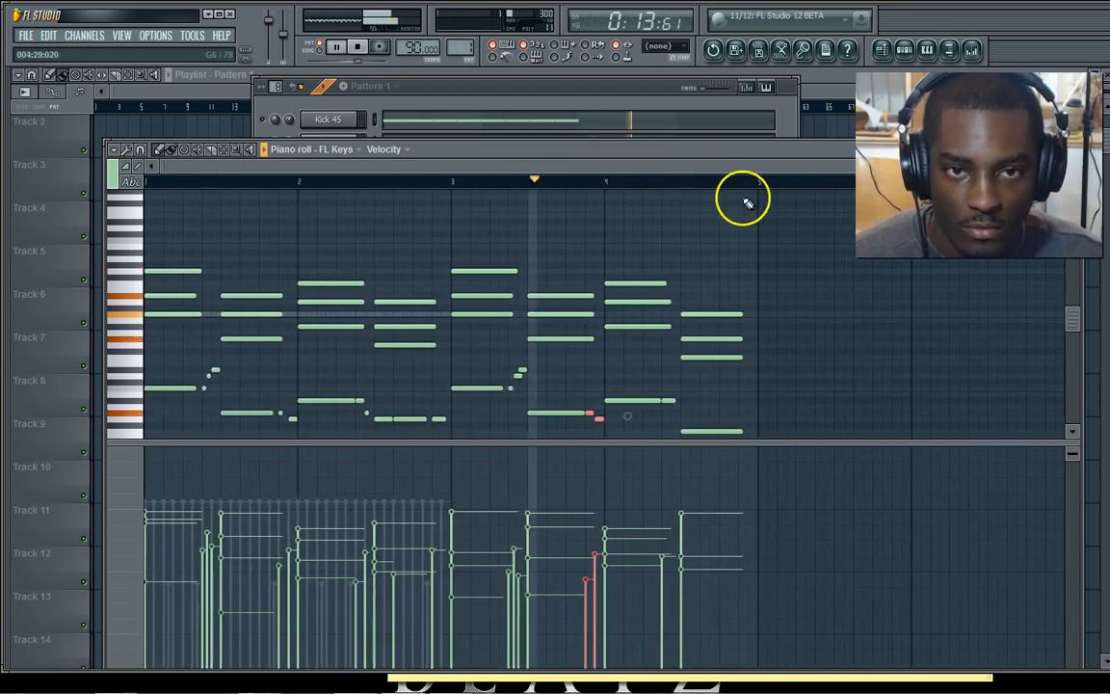
Stop playback, copy the FL Keys channel's notes and clone the FL Keys channel.
{"action": "left_click", "coordinate": [566, 101]}
{"action": "key", "text": "space"}
{"action": "left_click", "coordinate": [469, 91]}
{"action": "right_click", "coordinate": [354, 235]}
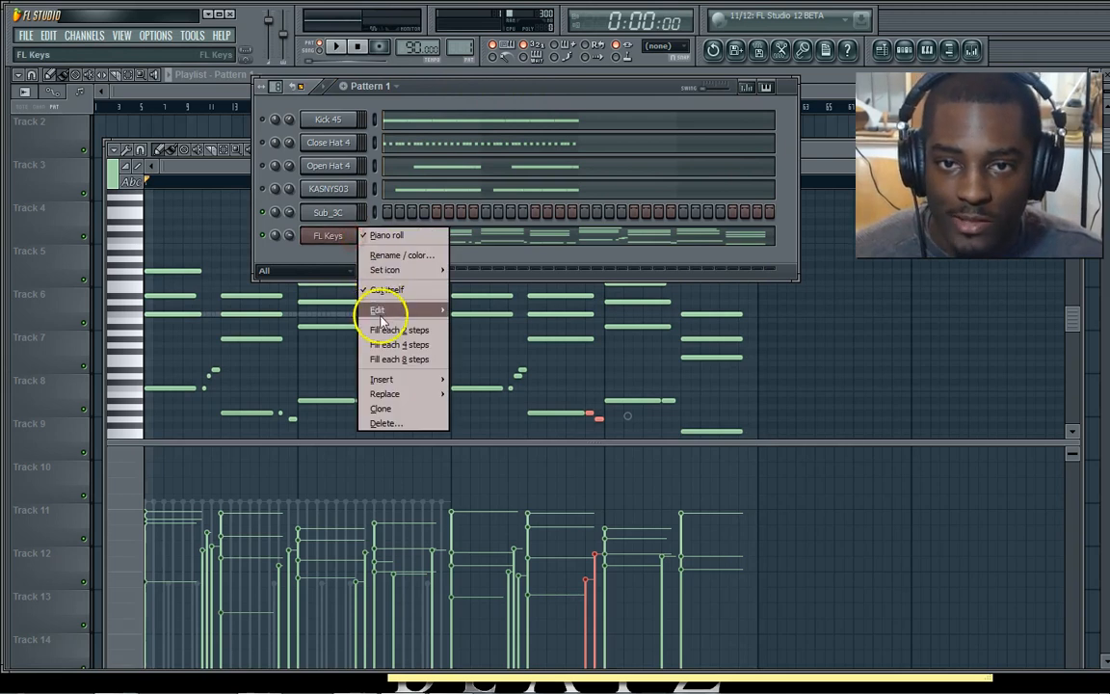
{"action": "mouse_move", "coordinate": [426, 309]}
{"action": "left_click", "coordinate": [470, 327]}
{"action": "right_click", "coordinate": [355, 235]}
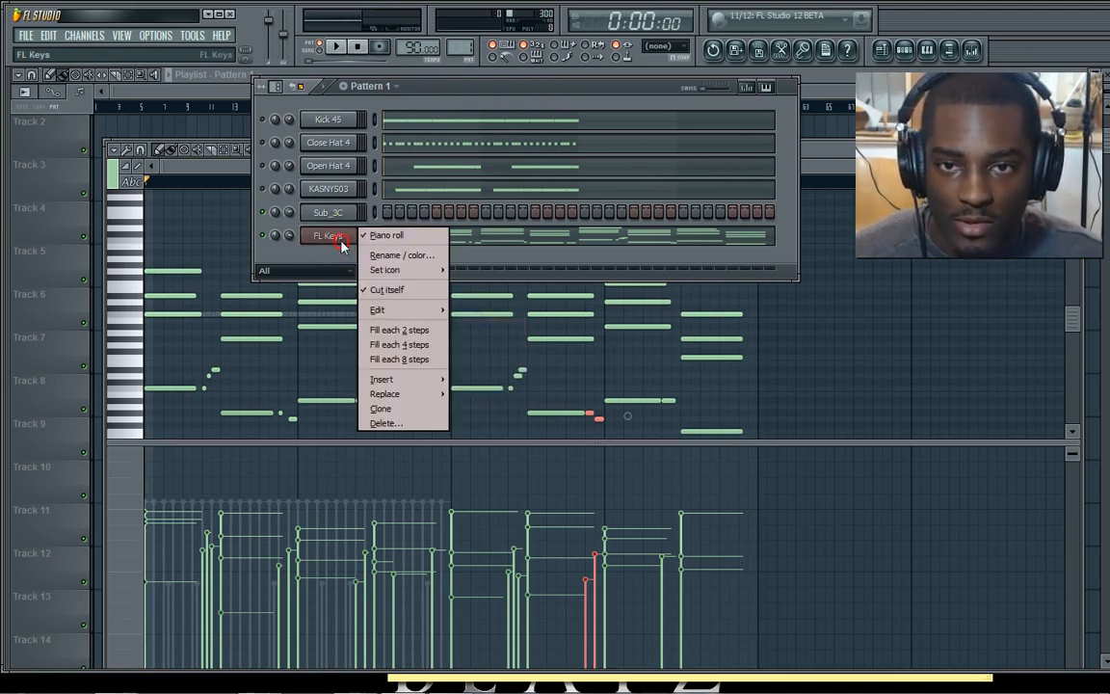
{"action": "left_click", "coordinate": [383, 411]}
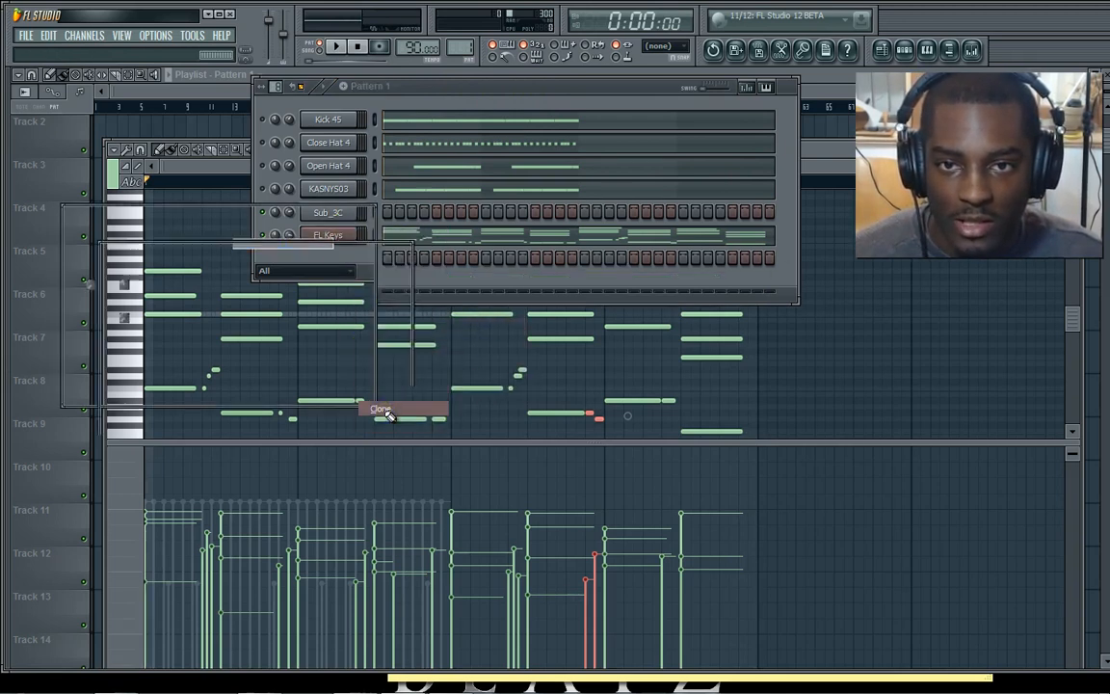
Paste the copied notes into the cloned channel, FL Keys #2.
{"action": "left_click", "coordinate": [471, 85]}
{"action": "right_click", "coordinate": [355, 256]}
{"action": "mouse_move", "coordinate": [381, 332]}
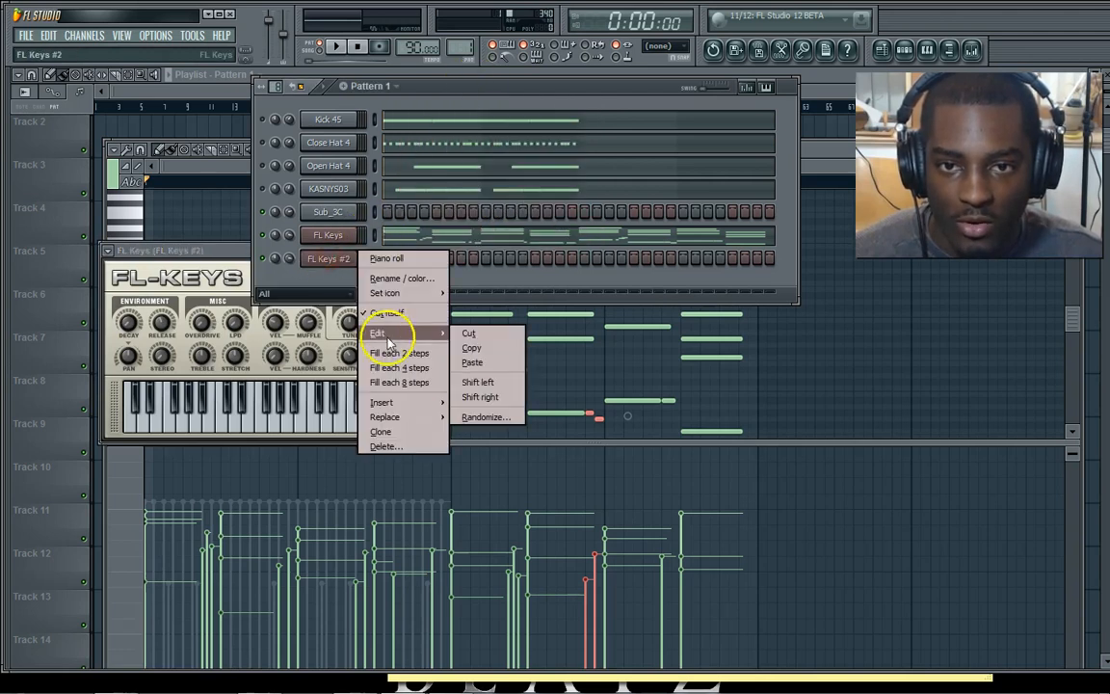
{"action": "left_click", "coordinate": [471, 362]}
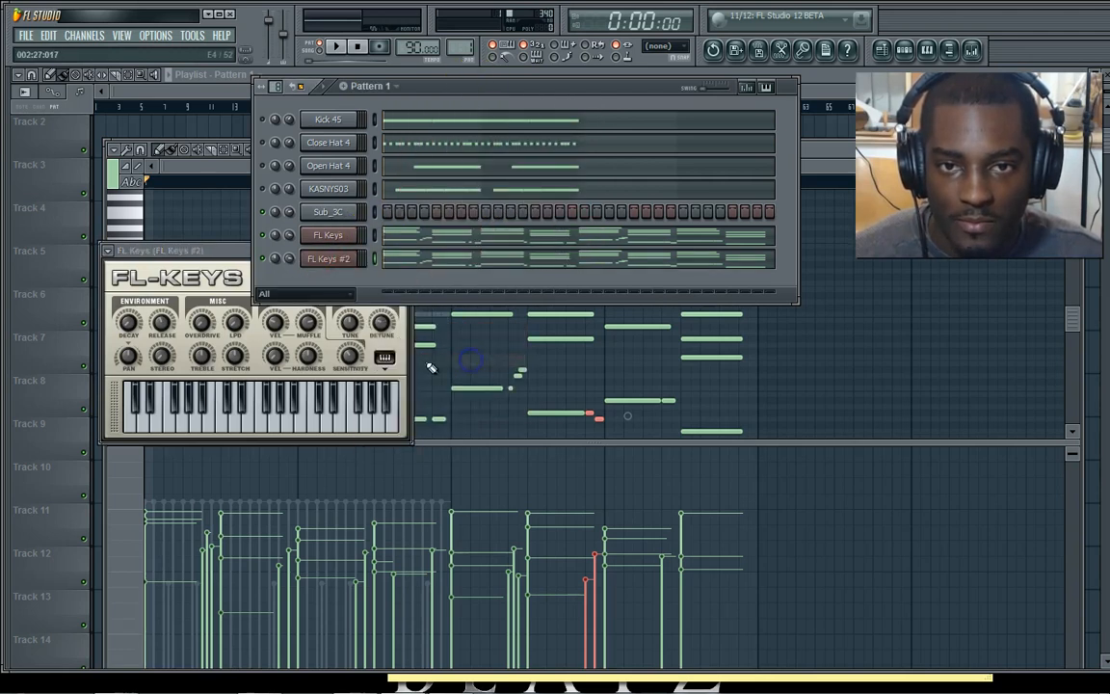
Select all notes of FL Keys #2 in the piano roll and draw their velocities to a nearly uniform high level.
{"action": "left_click", "coordinate": [390, 268]}
{"action": "right_click", "coordinate": [134, 521]}
{"action": "left_click", "coordinate": [152, 539]}
{"action": "right_click", "coordinate": [138, 530]}
{"action": "left_click", "coordinate": [151, 559]}
{"action": "scroll", "coordinate": [326, 185], "scroll_direction": "down", "scroll_amount": 3}
{"action": "left_click_drag", "start_coordinate": [837, 309], "coordinate": [88, 107]}
{"action": "mouse_move", "coordinate": [145, 505]}
{"action": "left_mouse_down"}
{"action": "mouse_move", "coordinate": [675, 502]}
{"action": "mouse_move", "coordinate": [143, 500]}
{"action": "left_mouse_up"}
{"action": "left_click", "coordinate": [903, 49]}
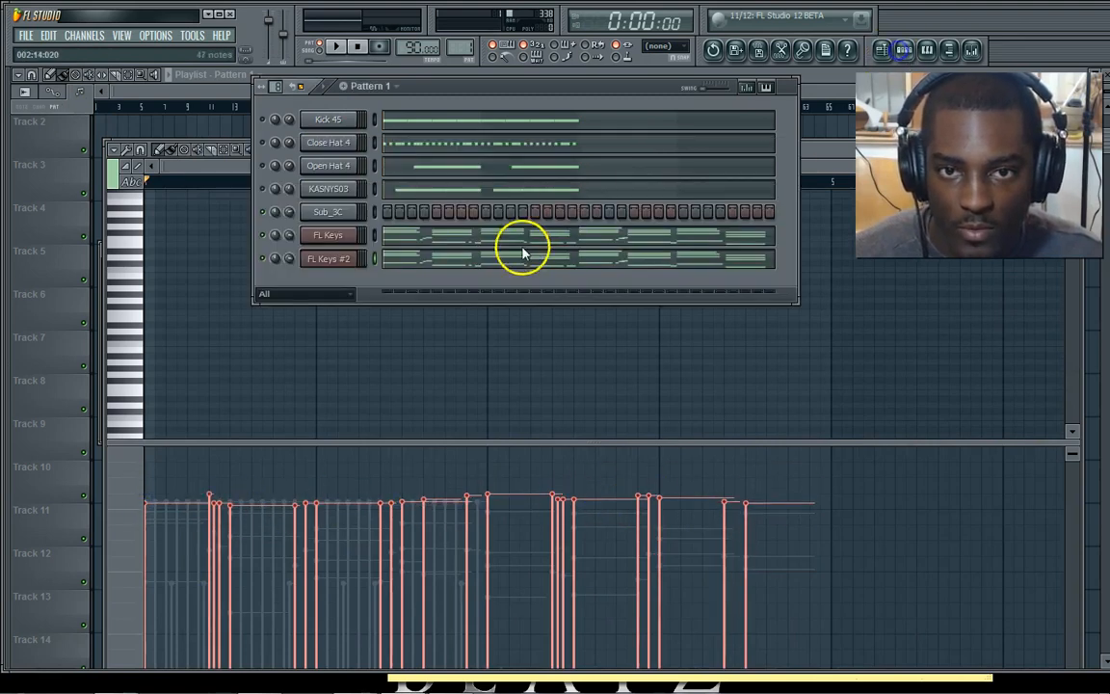
Play the uniform-velocity FL Keys #2 with FL Keys muted and compare it with the original FL Keys part.
{"action": "key", "text": "space"}
{"action": "key", "text": "space"}
{"action": "left_click", "coordinate": [265, 237]}
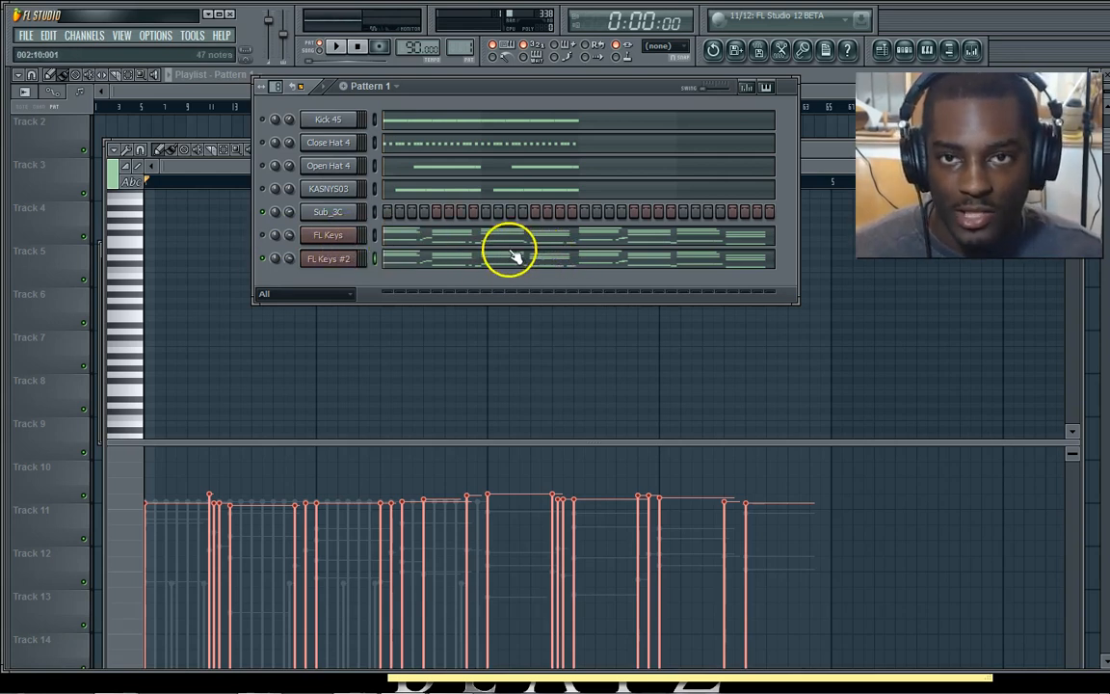
{"action": "key", "text": "space"}
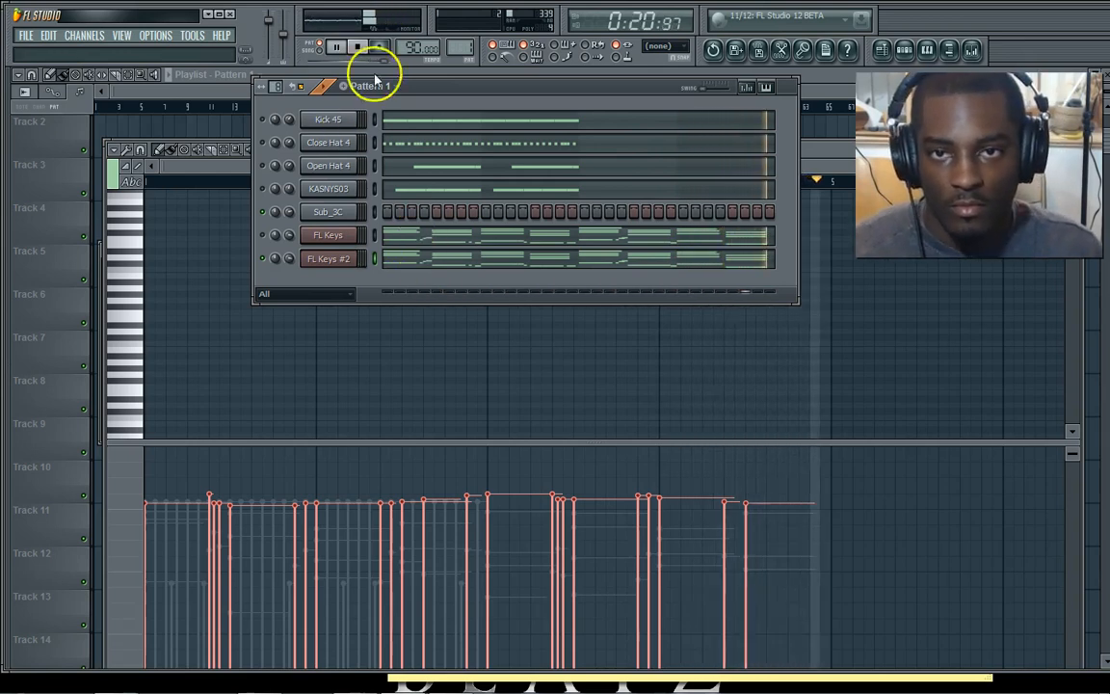
{"action": "left_click", "coordinate": [358, 48]}
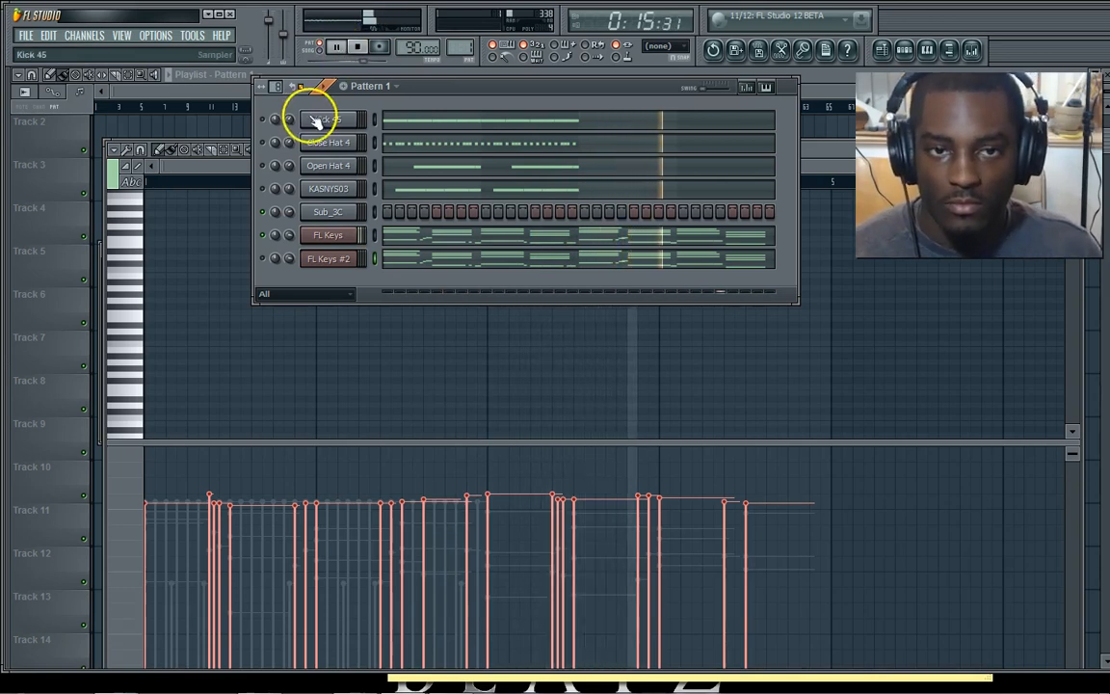
{"action": "left_click", "coordinate": [357, 46]}
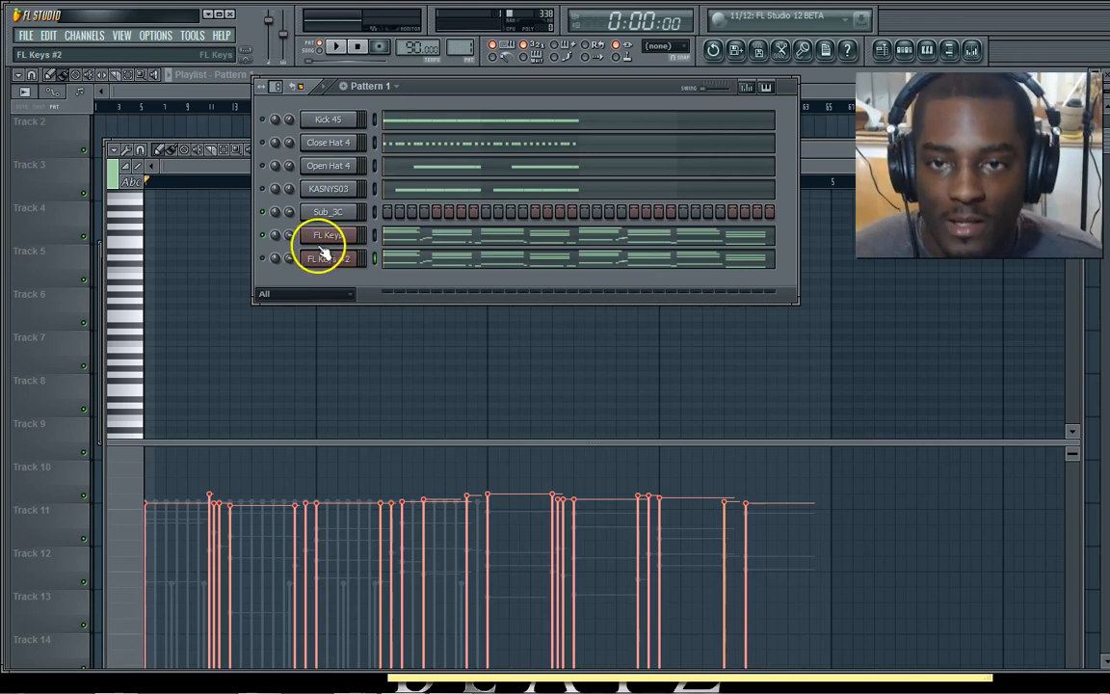
Open the FL Keys piano roll and display note pan in place of velocity below the notes.
{"action": "left_click", "coordinate": [425, 248]}
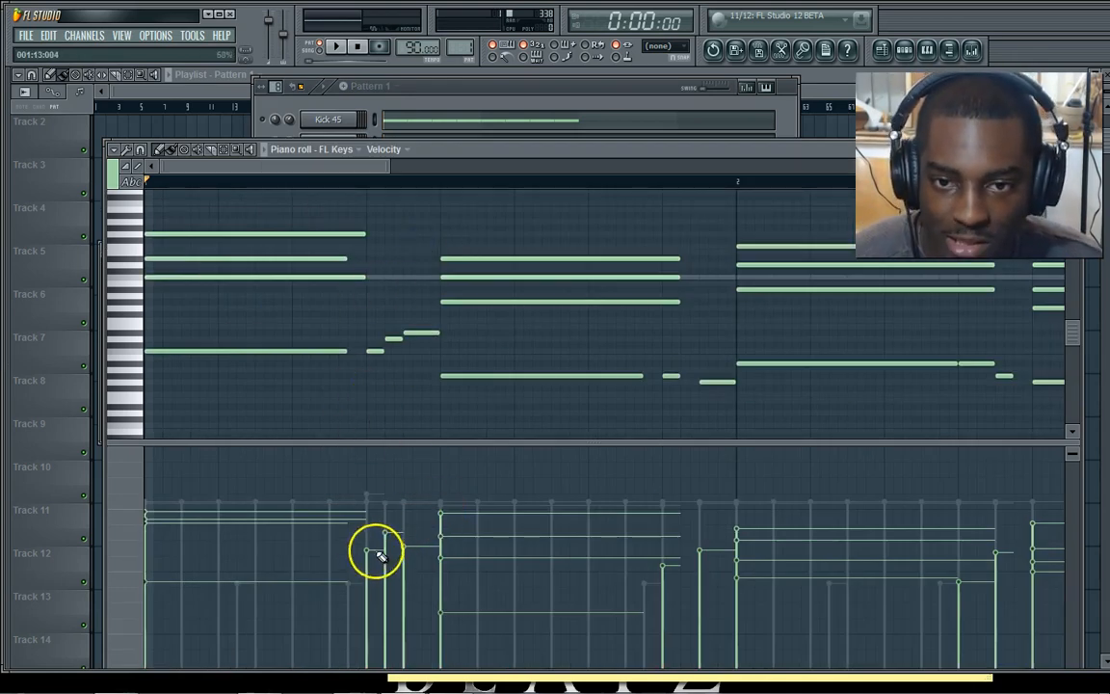
{"action": "left_click", "coordinate": [126, 508]}
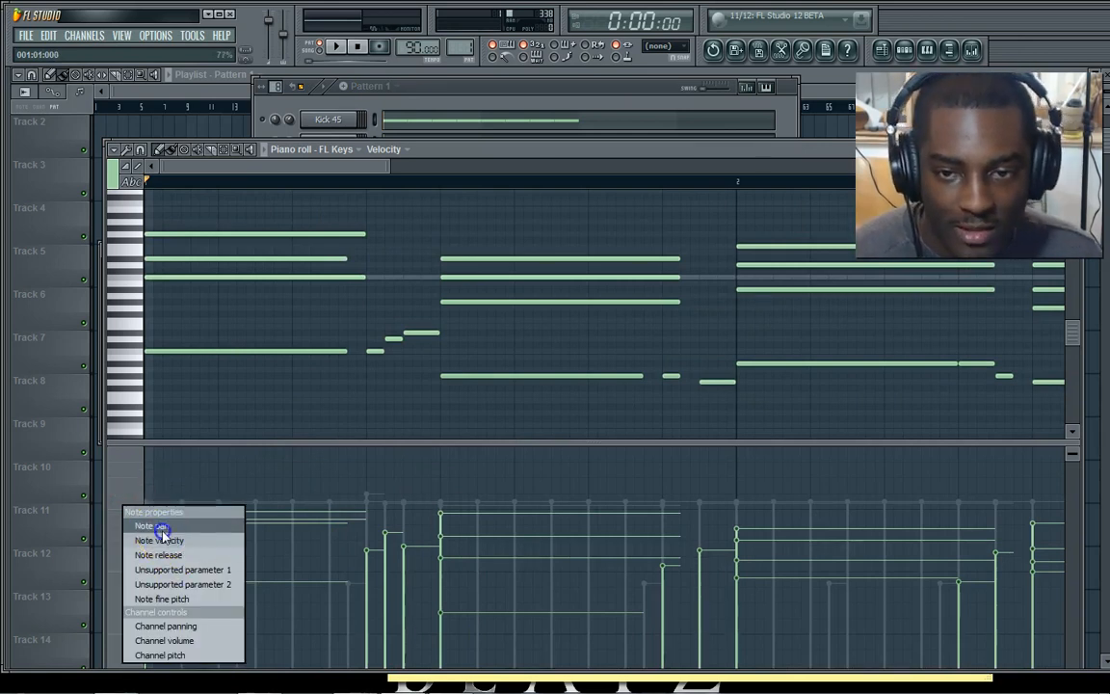
{"action": "left_click", "coordinate": [155, 526]}
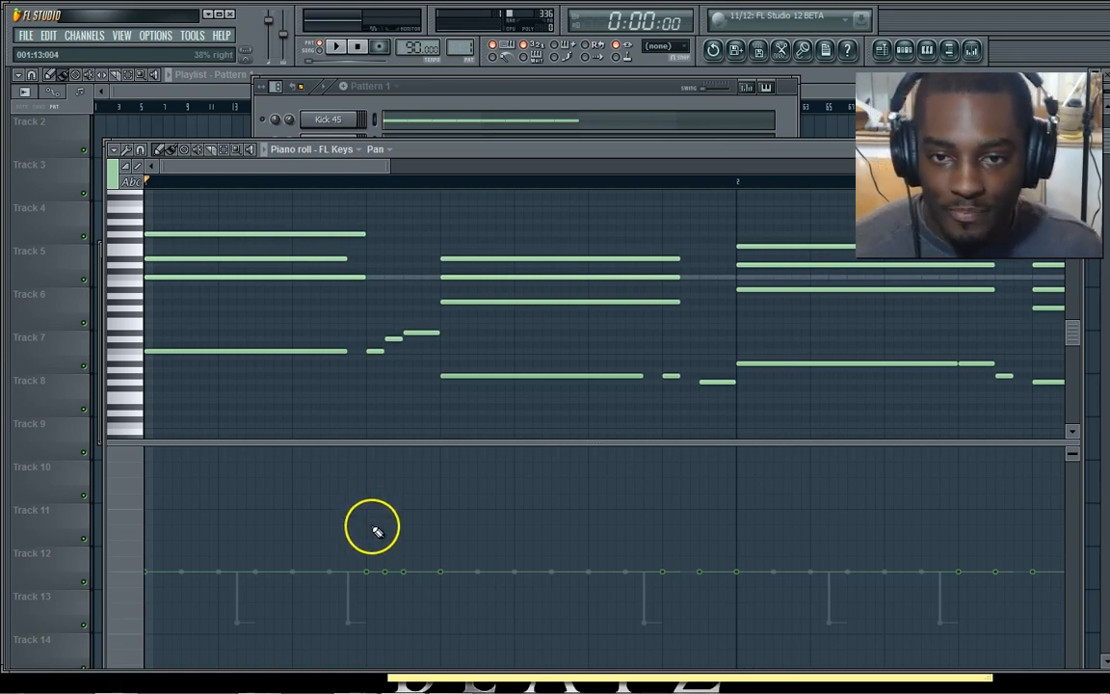
{"action": "left_click", "coordinate": [563, 87]}
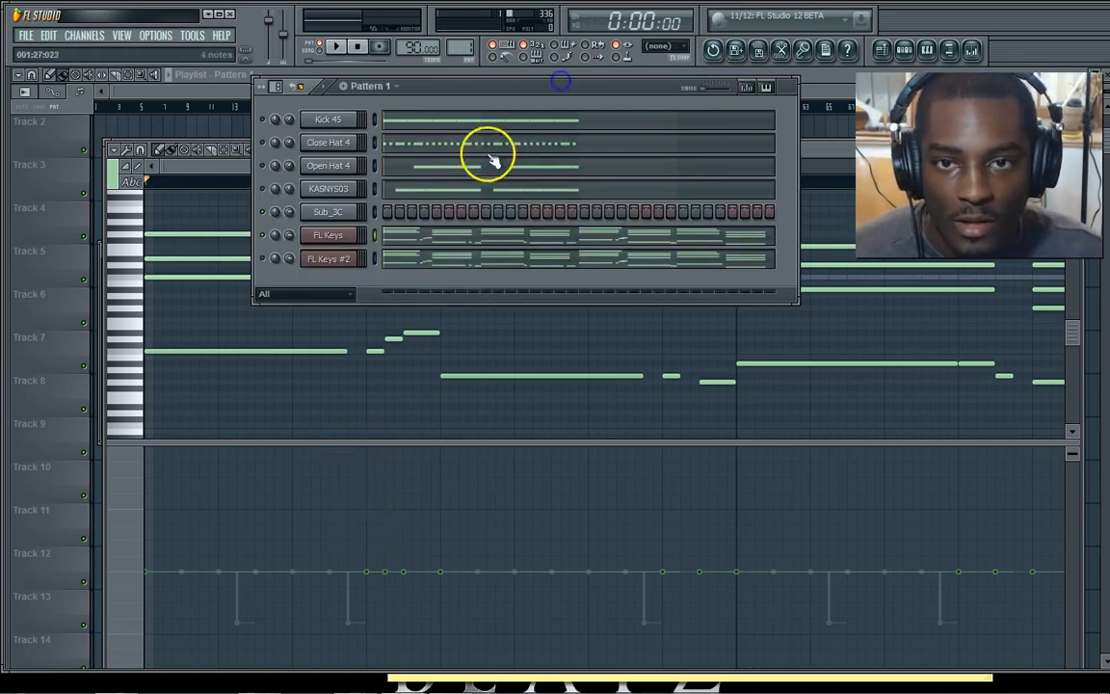
{"action": "left_click", "coordinate": [242, 170]}
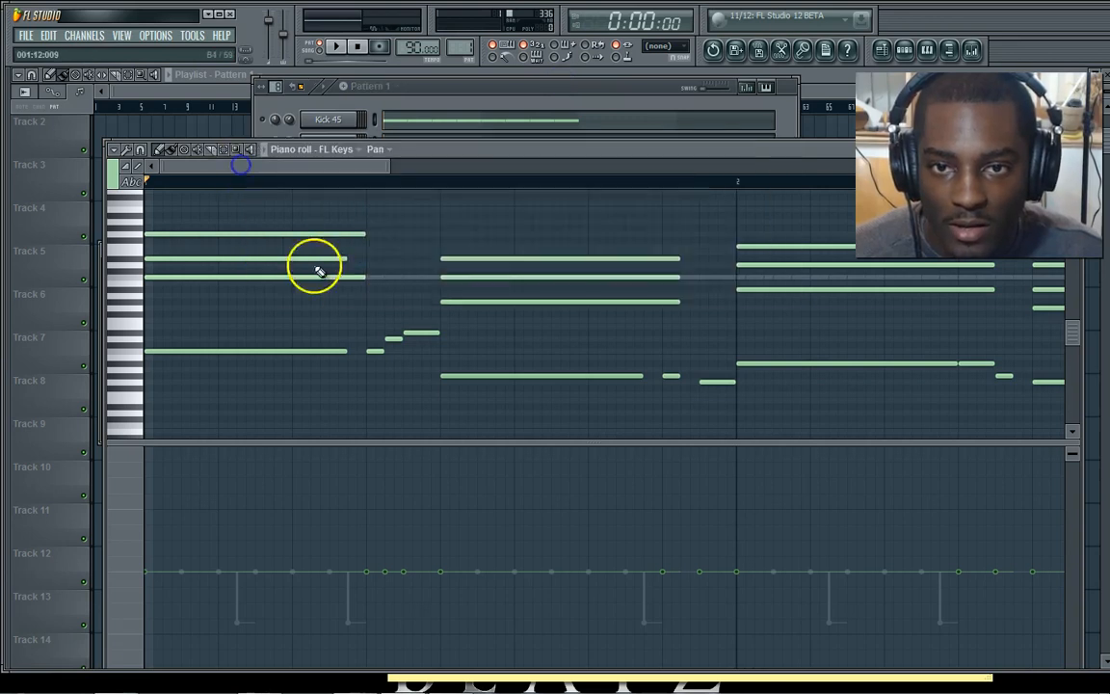
Try panning the first two short rising notes of bar 1 to the right, the first one further, and play the result.
{"action": "left_click_drag", "start_coordinate": [366, 527], "coordinate": [384, 551]}
{"action": "key", "text": "space"}
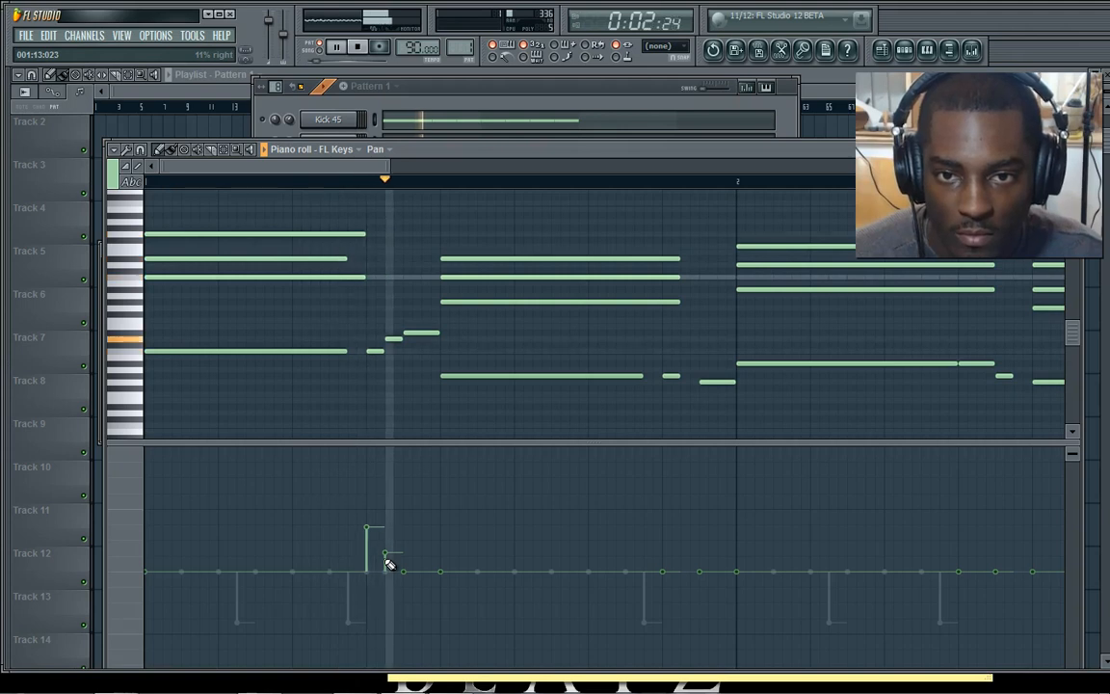
{"action": "key", "text": "space"}
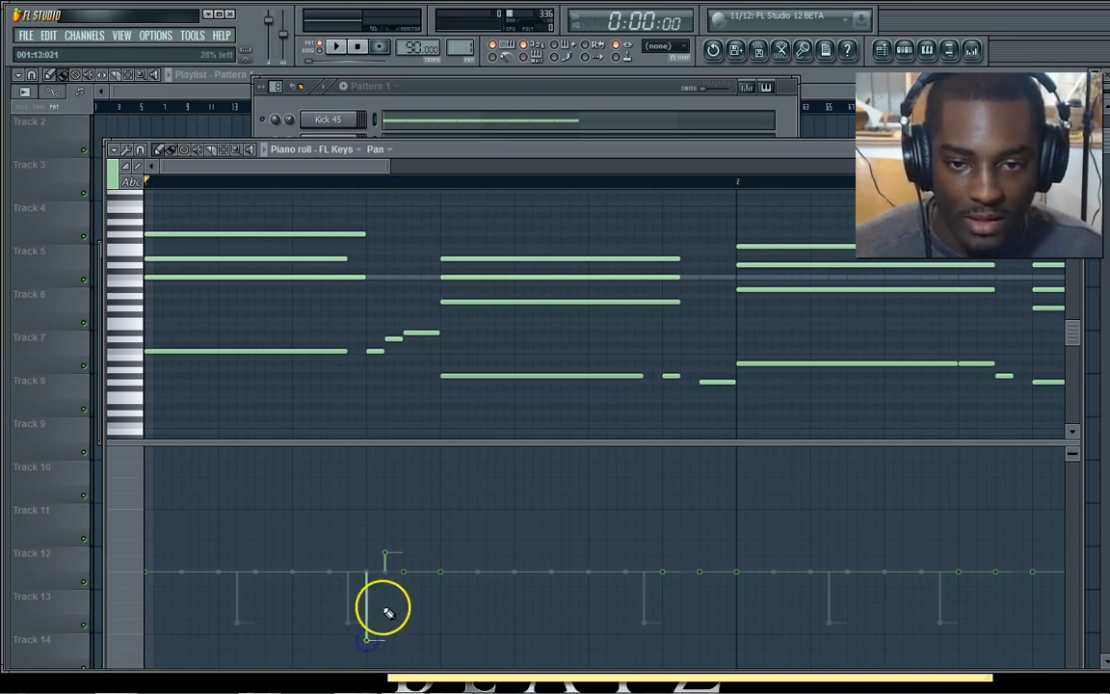
Compare playback of the first two short rising notes of bar 1 panned left and then centred.
{"action": "key", "text": "space"}
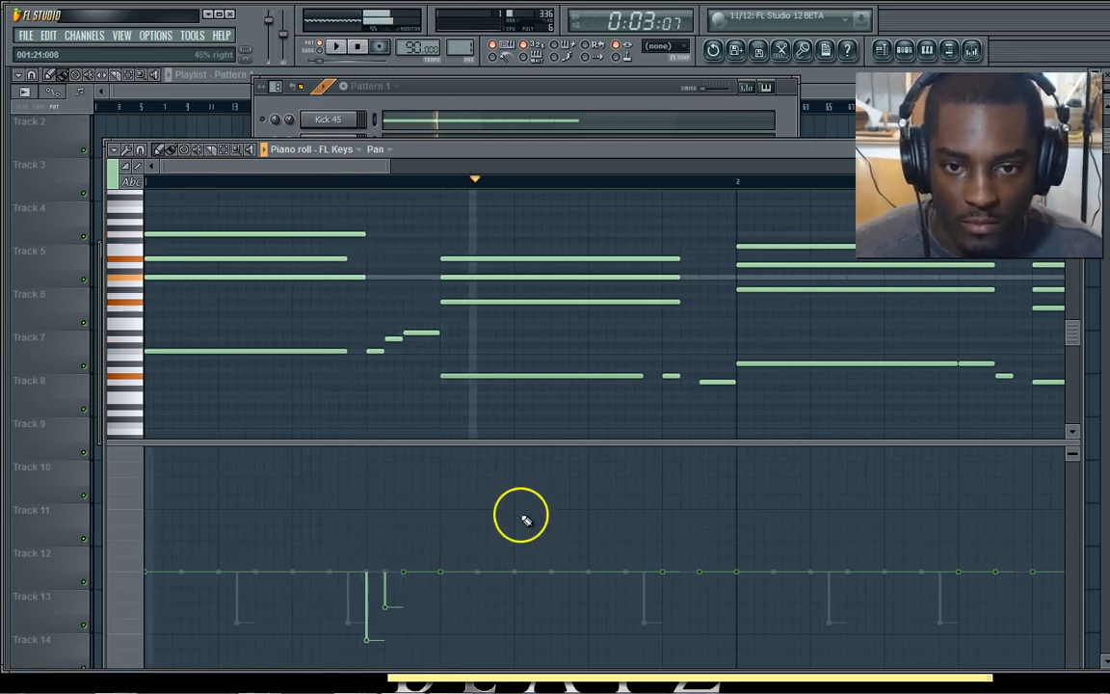
{"action": "key", "text": "space"}
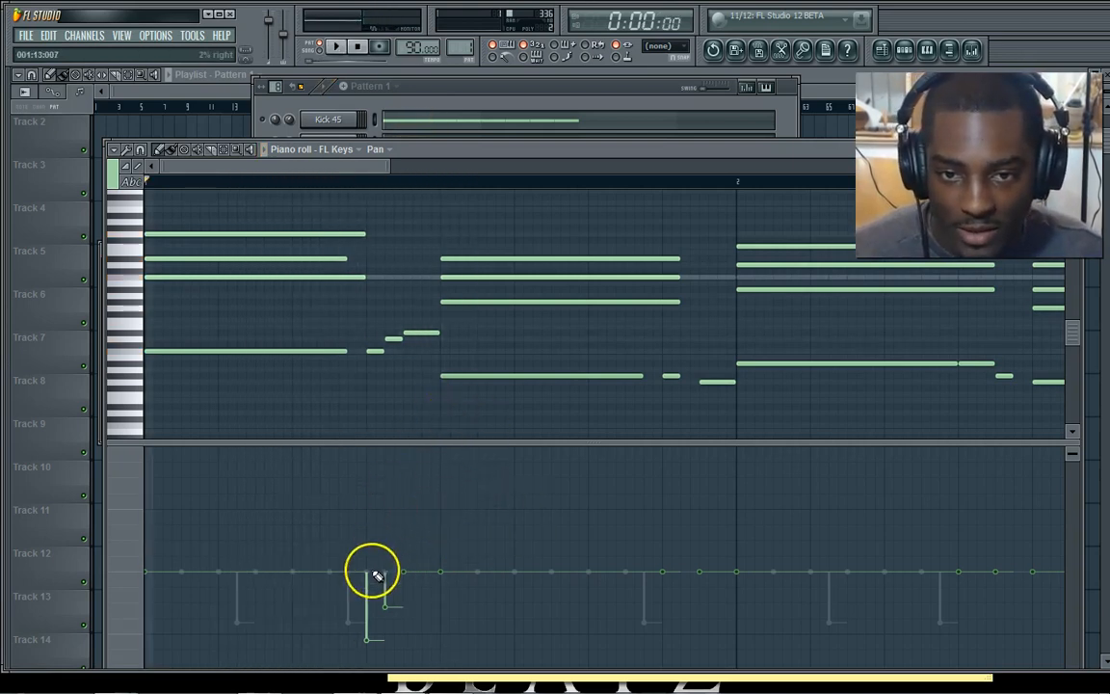
{"action": "key", "text": "space"}
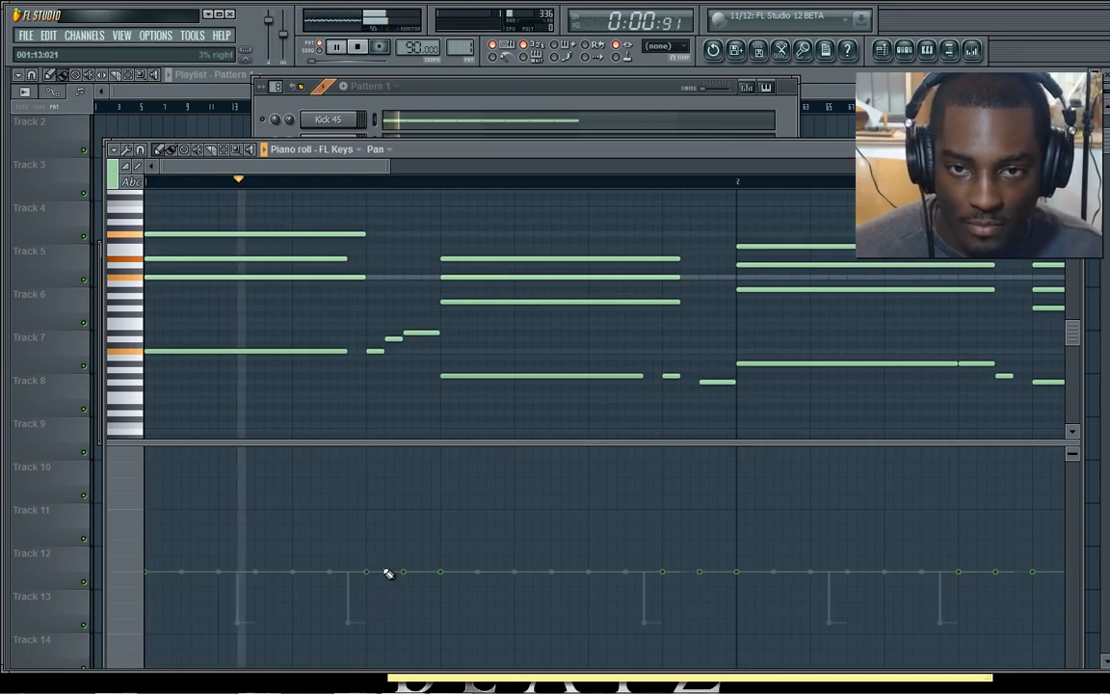
{"action": "key", "text": "space"}
Pan the first two short rising notes of bar 1 to the left, the first one further, and play the result.
{"action": "left_click", "coordinate": [374, 631]}
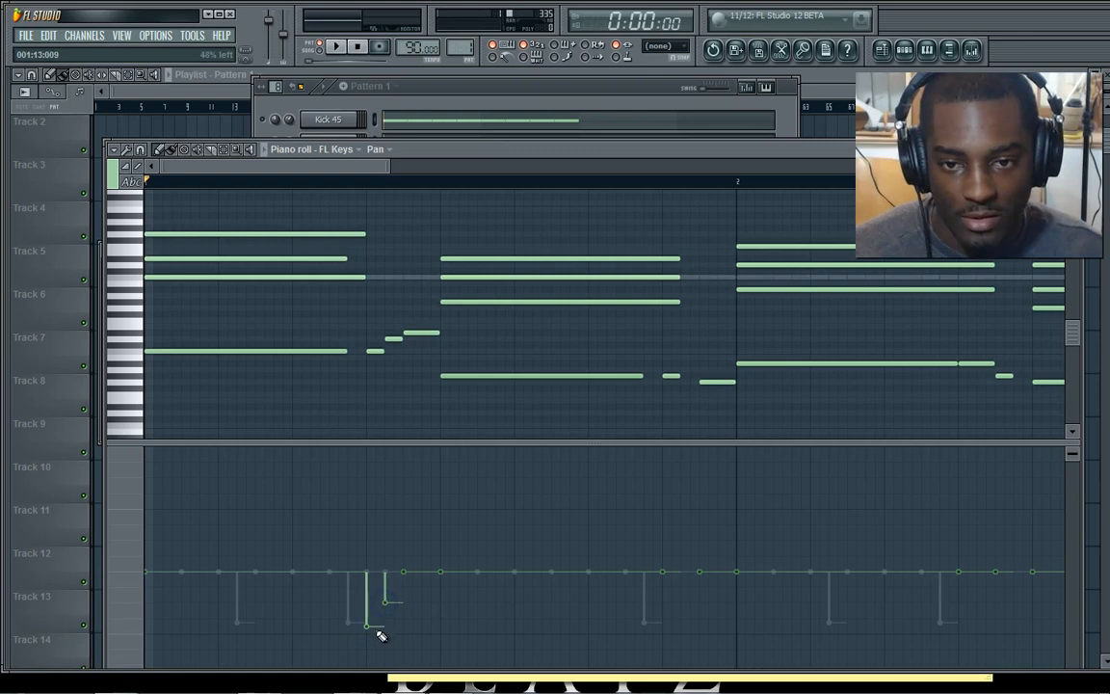
{"action": "key", "text": "space"}
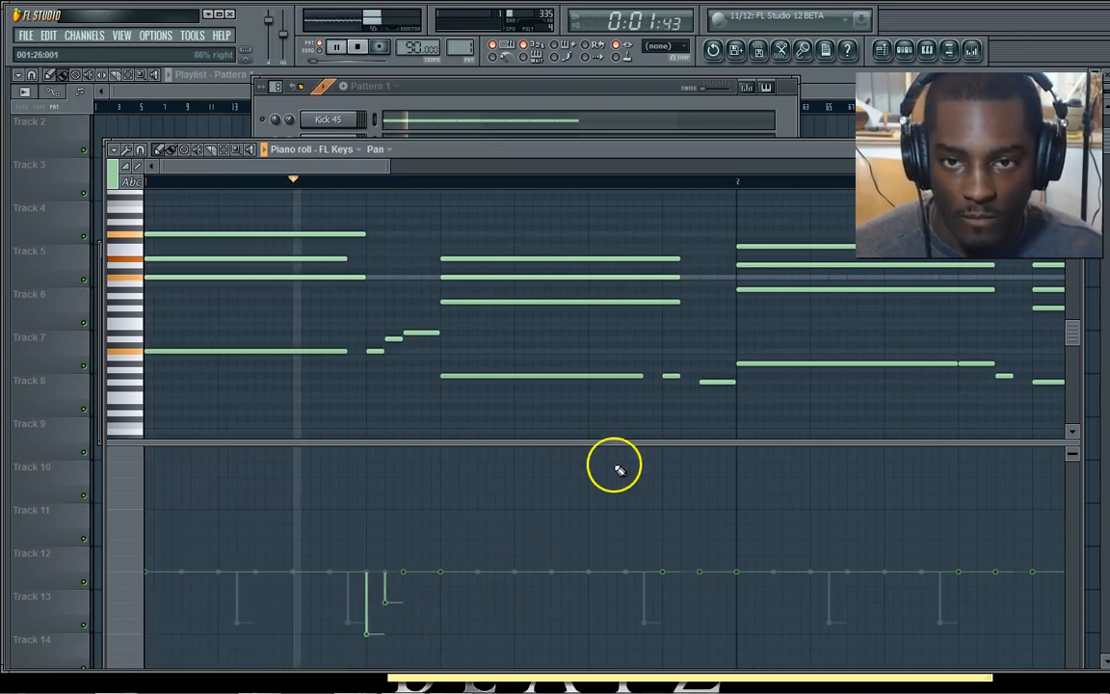
{"action": "key", "text": "space"}
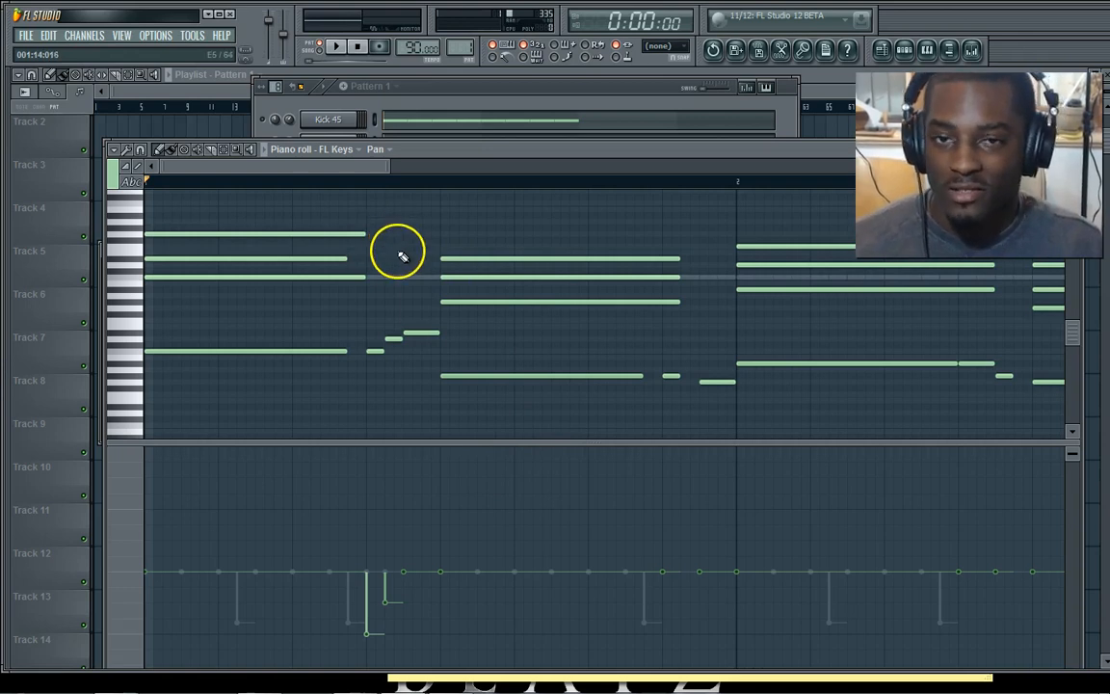
Play the pattern and pan the short bass note near the end of bar 1 and two bass notes late in bar 2 to the right.
{"action": "left_click_drag", "start_coordinate": [367, 164], "coordinate": [399, 160]}
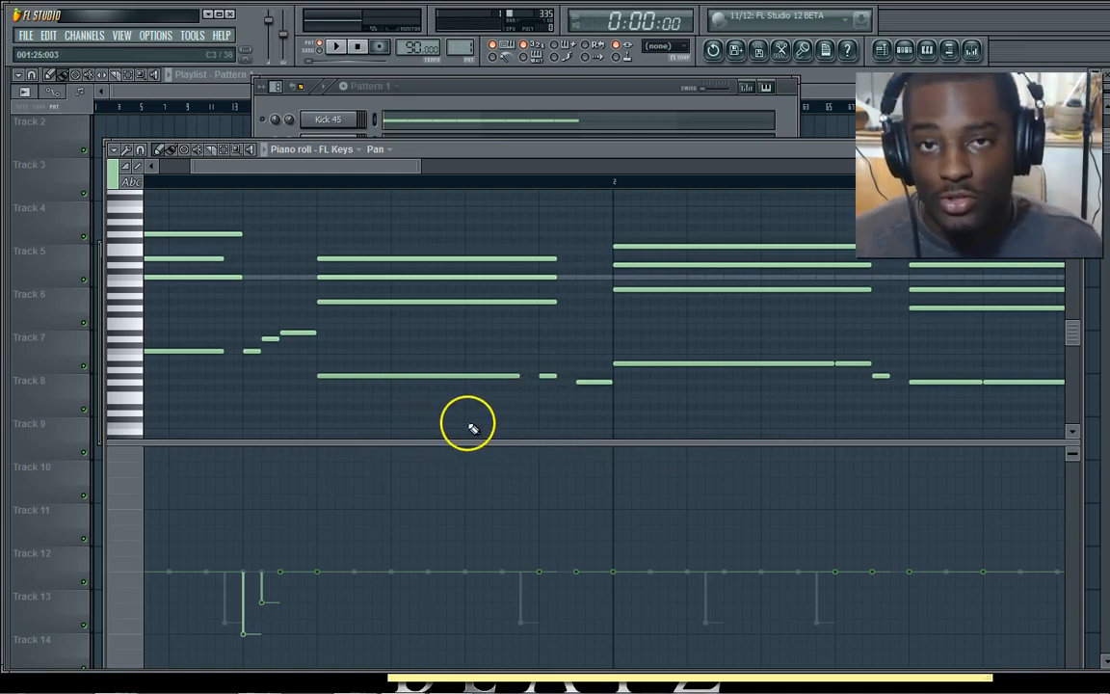
{"action": "key", "text": "space"}
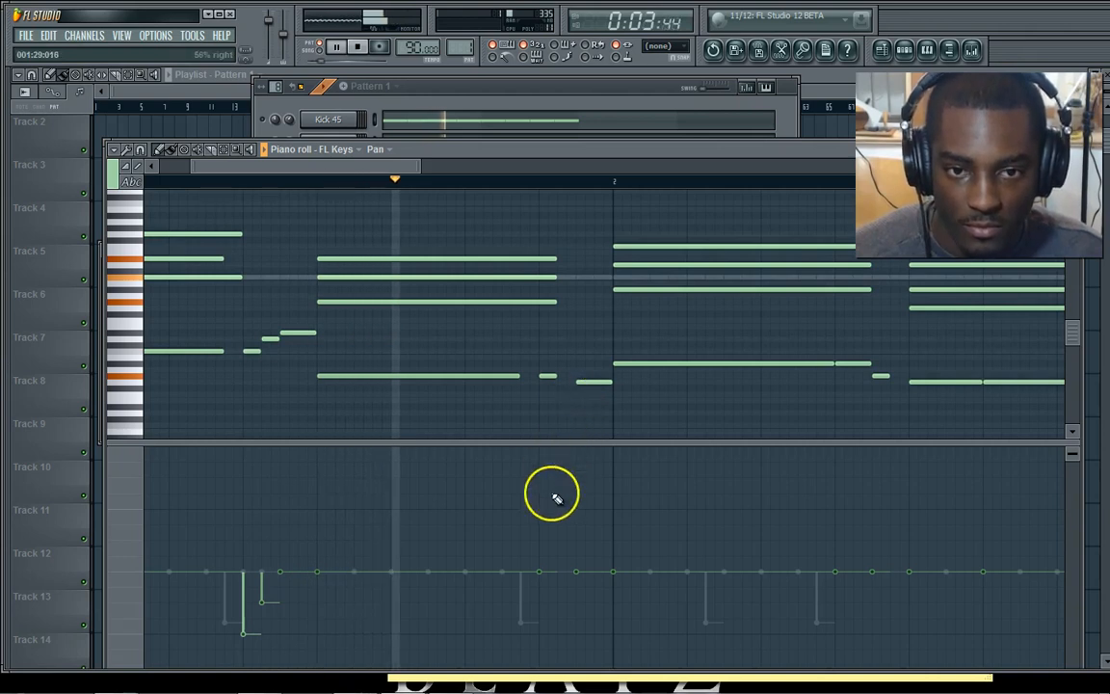
{"action": "left_click", "coordinate": [540, 540]}
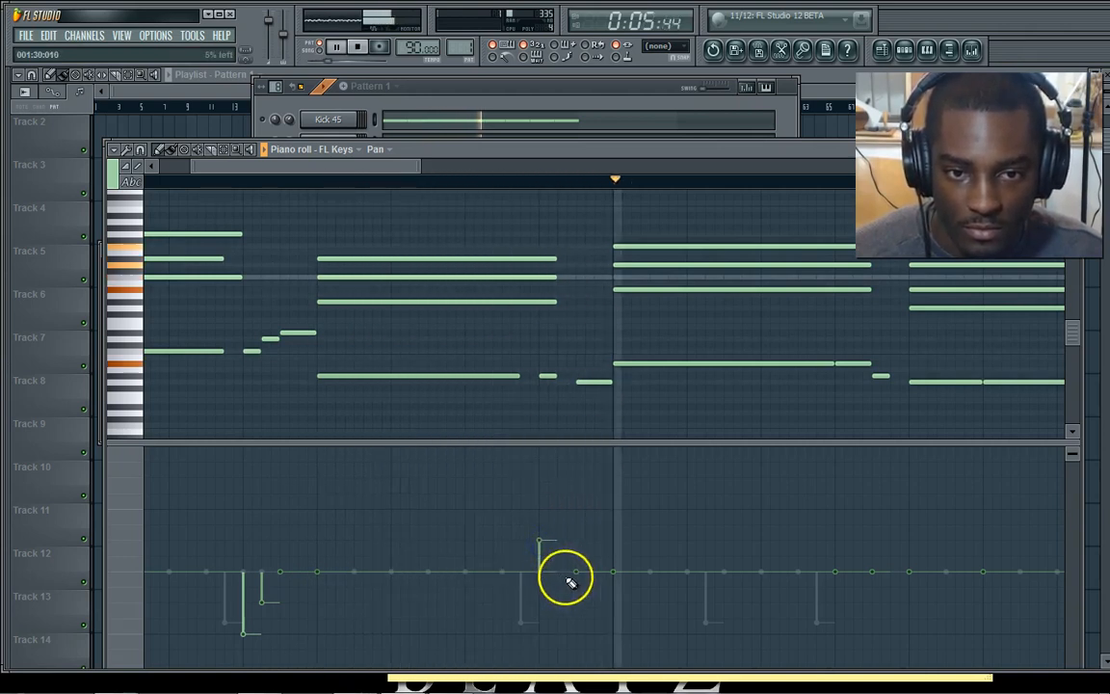
{"action": "left_click", "coordinate": [836, 533]}
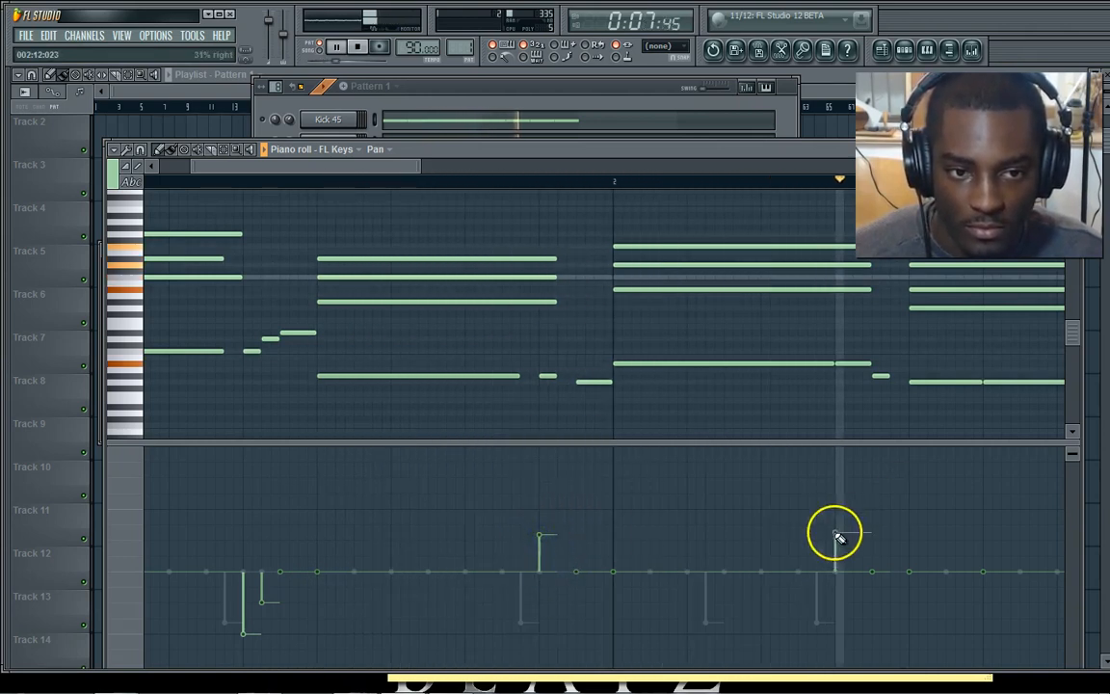
{"action": "left_click", "coordinate": [872, 553]}
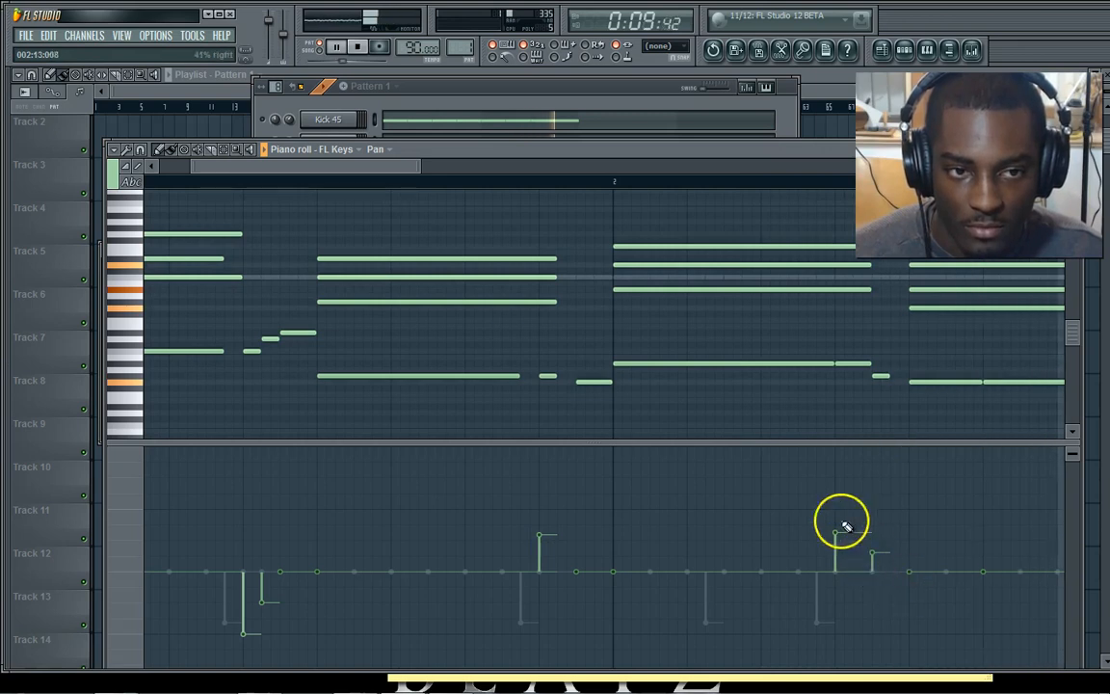
Pan the second chord of bar 2 slightly left and the first two short rising notes of bar 3 left, the first one further.
{"action": "left_click_drag", "start_coordinate": [411, 172], "coordinate": [625, 170]}
{"action": "left_click", "coordinate": [528, 591]}
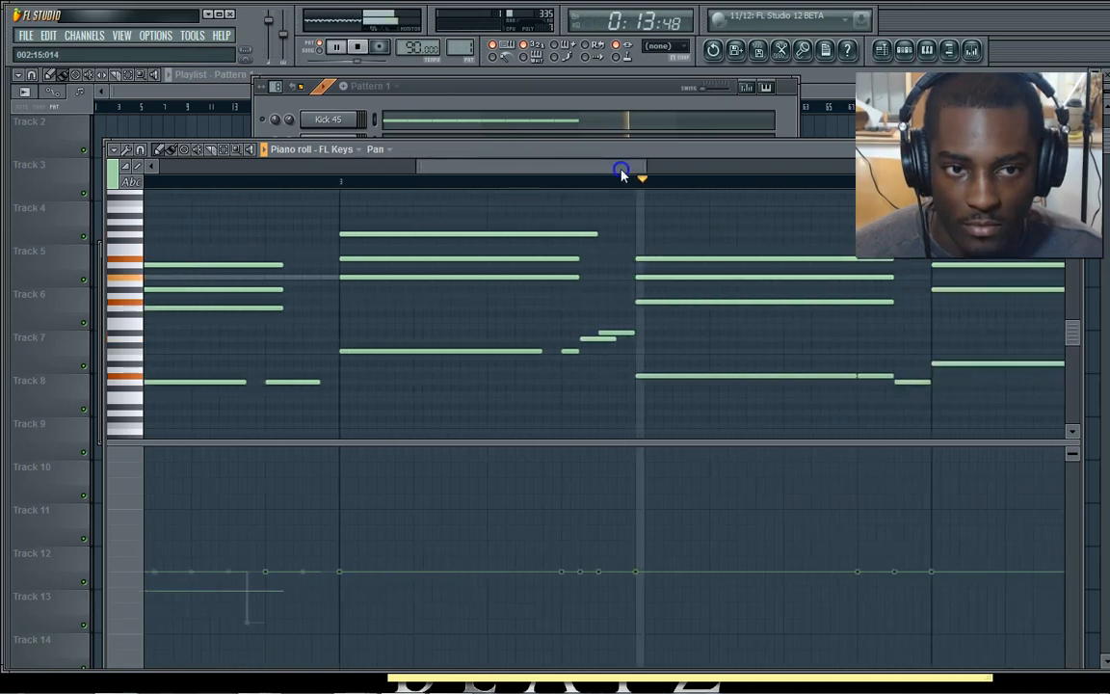
{"action": "left_click", "coordinate": [520, 621]}
{"action": "left_click", "coordinate": [538, 600]}
Pan the last two bass notes of bar 3 to the right, the first one further.
{"action": "left_click_drag", "start_coordinate": [533, 166], "coordinate": [592, 169]}
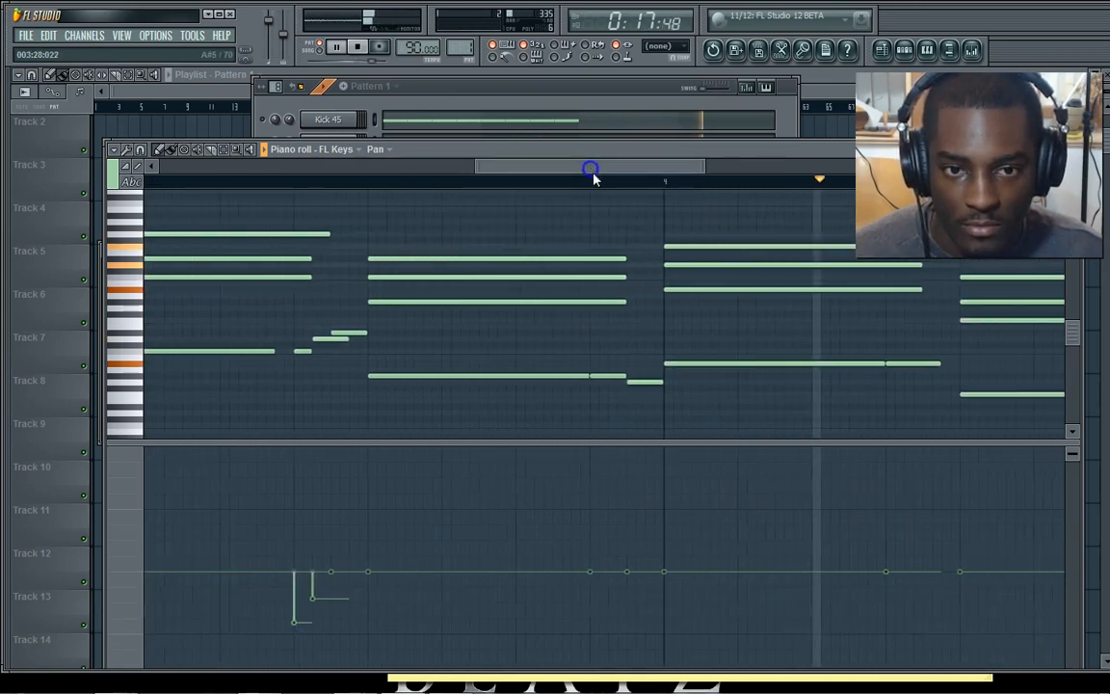
{"action": "left_click", "coordinate": [588, 519]}
{"action": "left_click", "coordinate": [625, 545]}
Check the note panning across all four bars while the pattern plays.
{"action": "left_click_drag", "start_coordinate": [569, 170], "coordinate": [699, 164]}
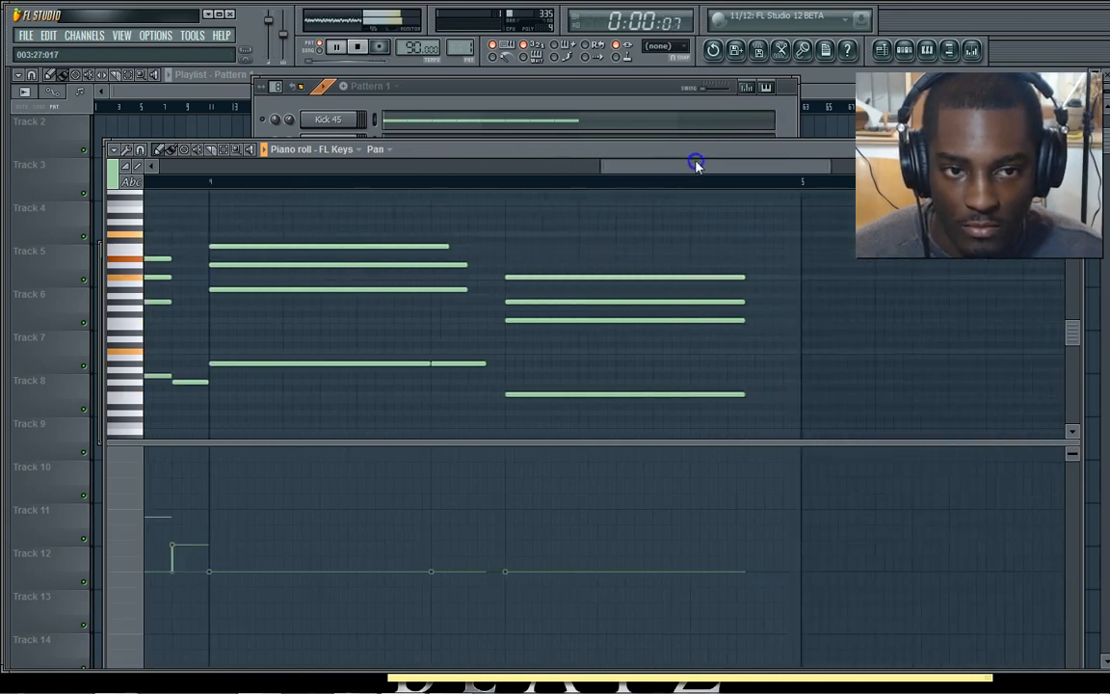
{"action": "left_click_drag", "start_coordinate": [648, 192], "coordinate": [453, 188]}
{"action": "scroll", "coordinate": [412, 194], "scroll_direction": "down", "scroll_amount": 4}
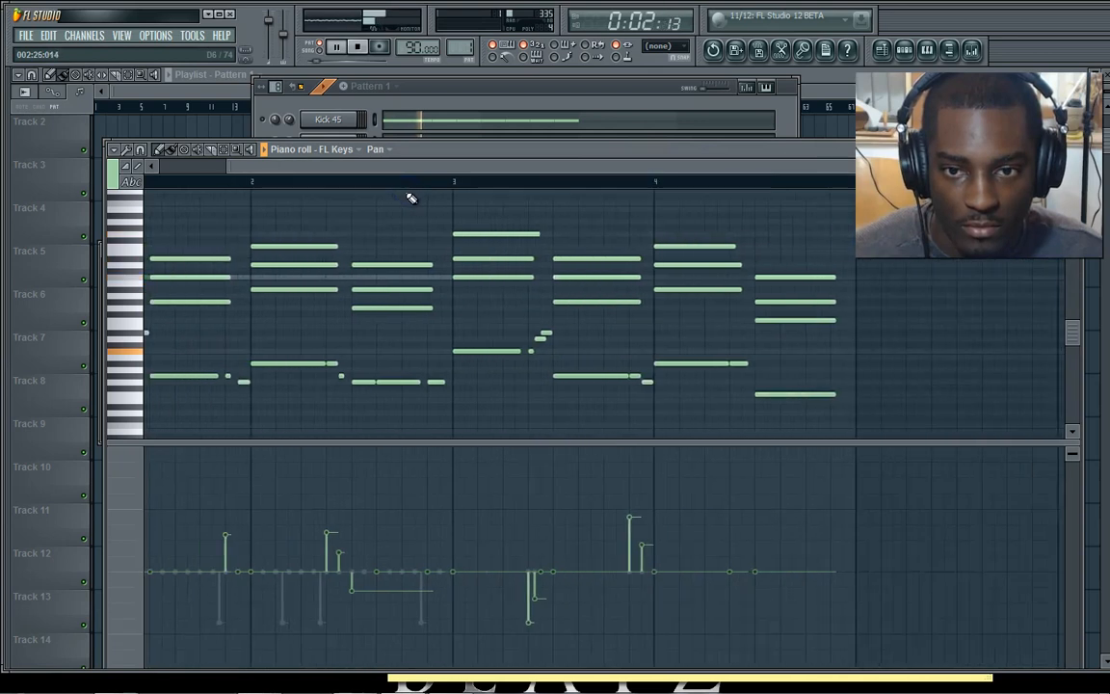
{"action": "scroll", "coordinate": [406, 193], "scroll_direction": "down", "scroll_amount": 4}
{"action": "scroll", "coordinate": [424, 186], "scroll_direction": "down", "scroll_amount": 2}
{"action": "left_click_drag", "start_coordinate": [438, 169], "coordinate": [409, 166]}
{"action": "scroll", "coordinate": [388, 294], "scroll_direction": "up", "scroll_amount": 5}
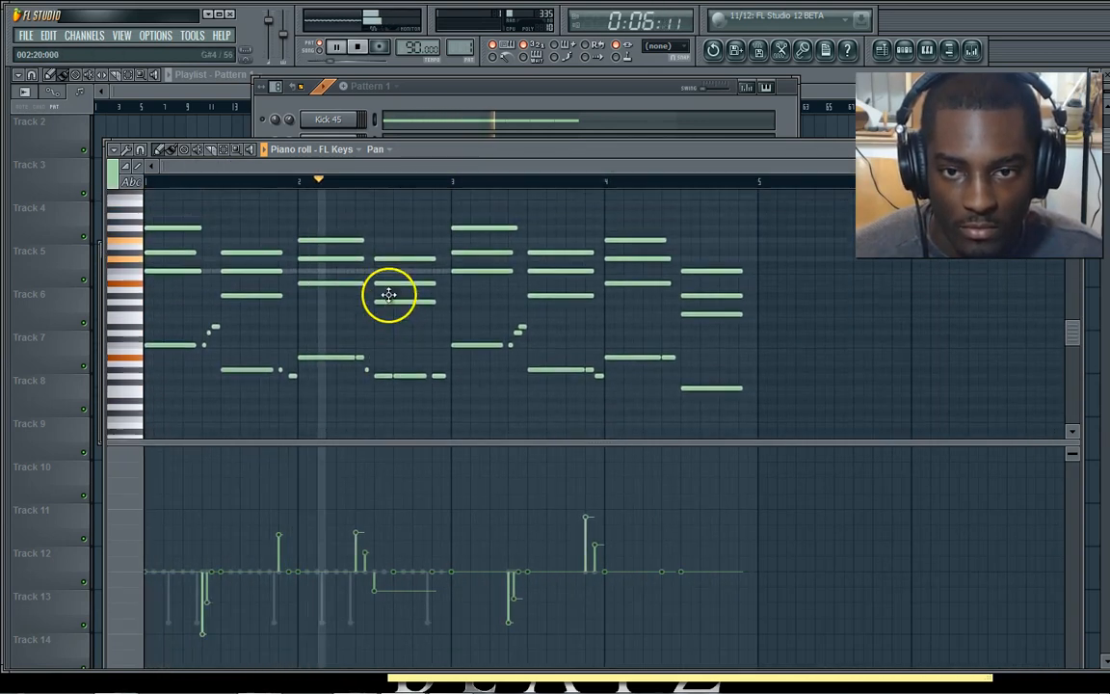
Bring the channel rack to the front, pause playback and resume it to hear the panned FL Keys part.
{"action": "left_click", "coordinate": [555, 89]}
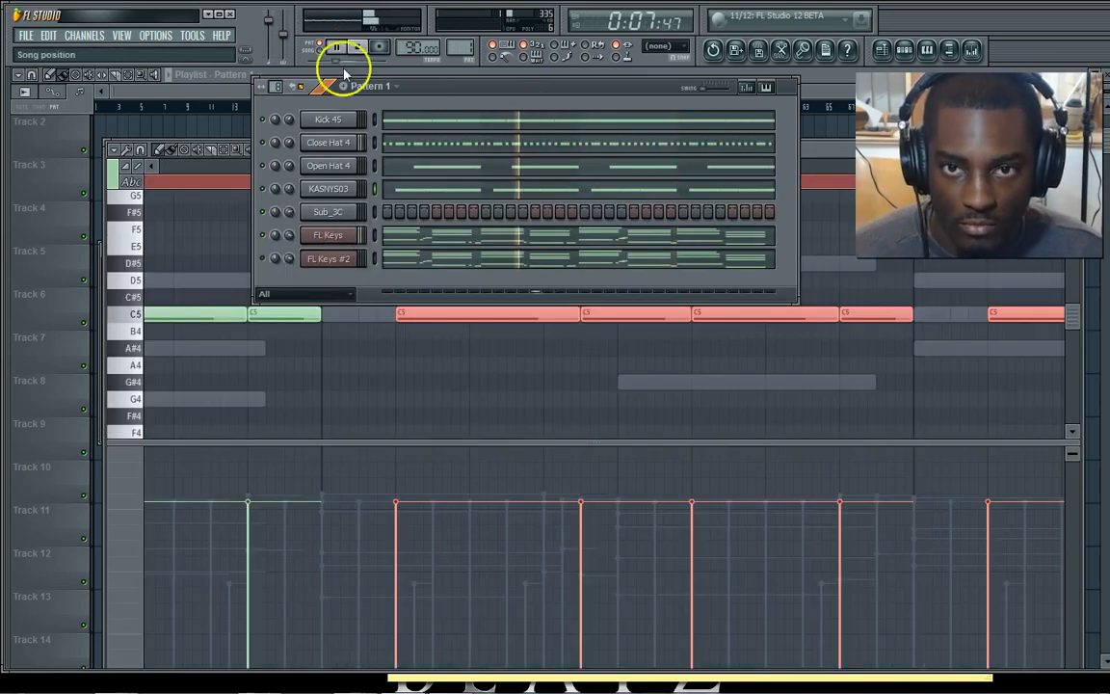
{"action": "left_click", "coordinate": [342, 48]}
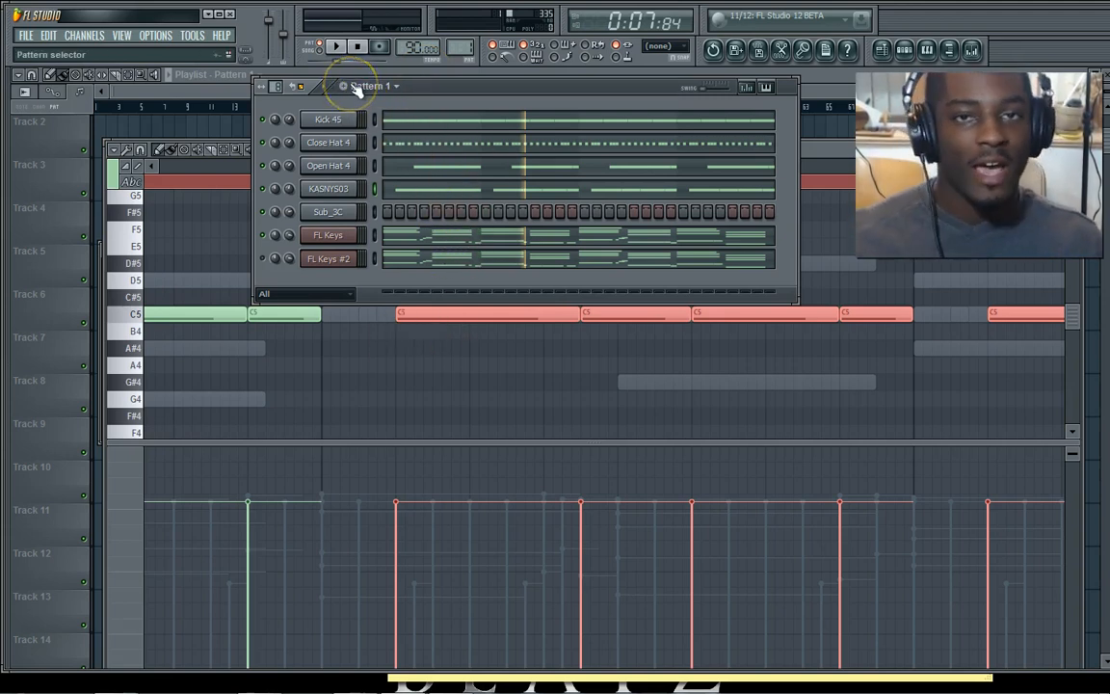
{"action": "left_click", "coordinate": [333, 49]}
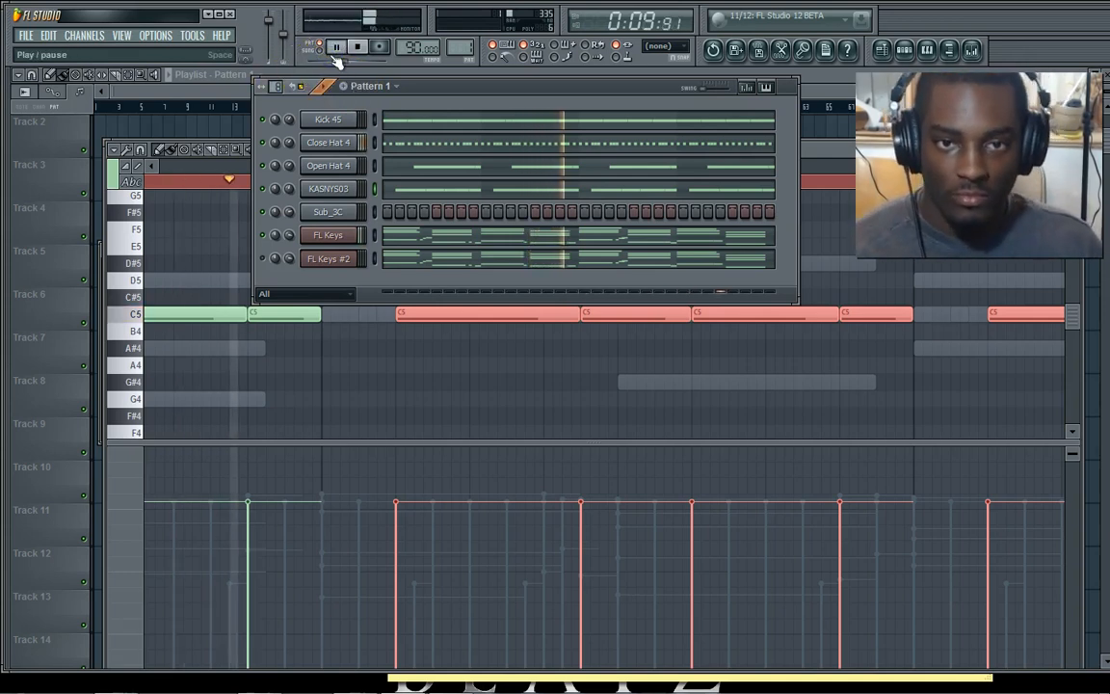
{"action": "left_click", "coordinate": [345, 90]}
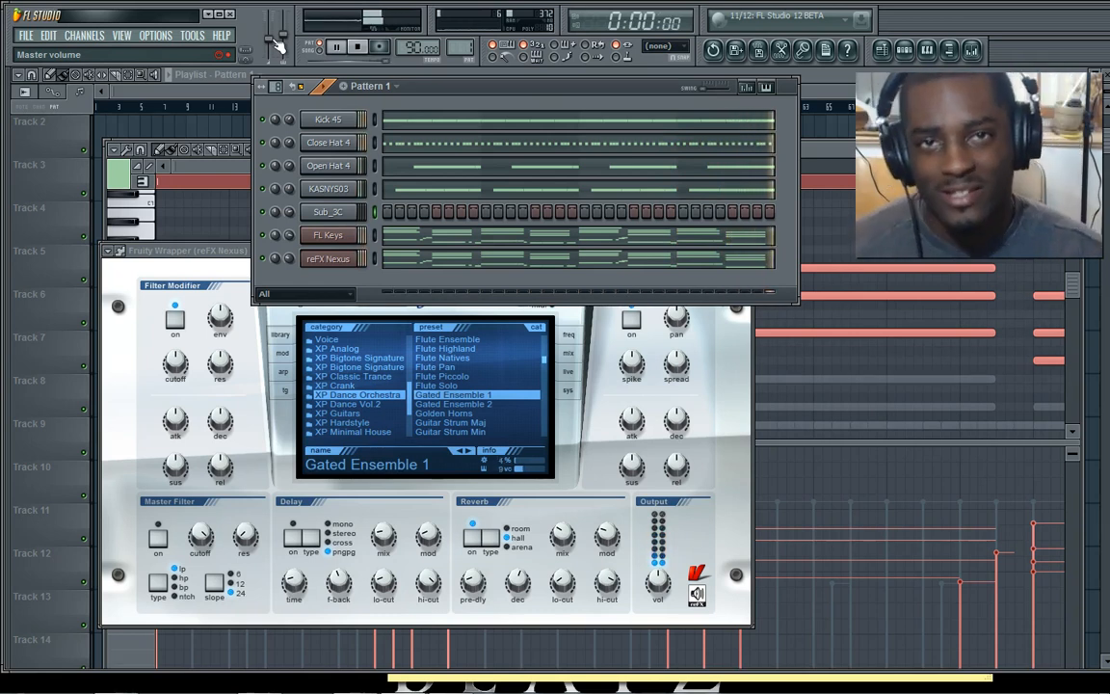
Play the pattern with the reFX Nexus Gated Ensemble 1 layer and stop playback.
{"action": "key", "text": "space"}
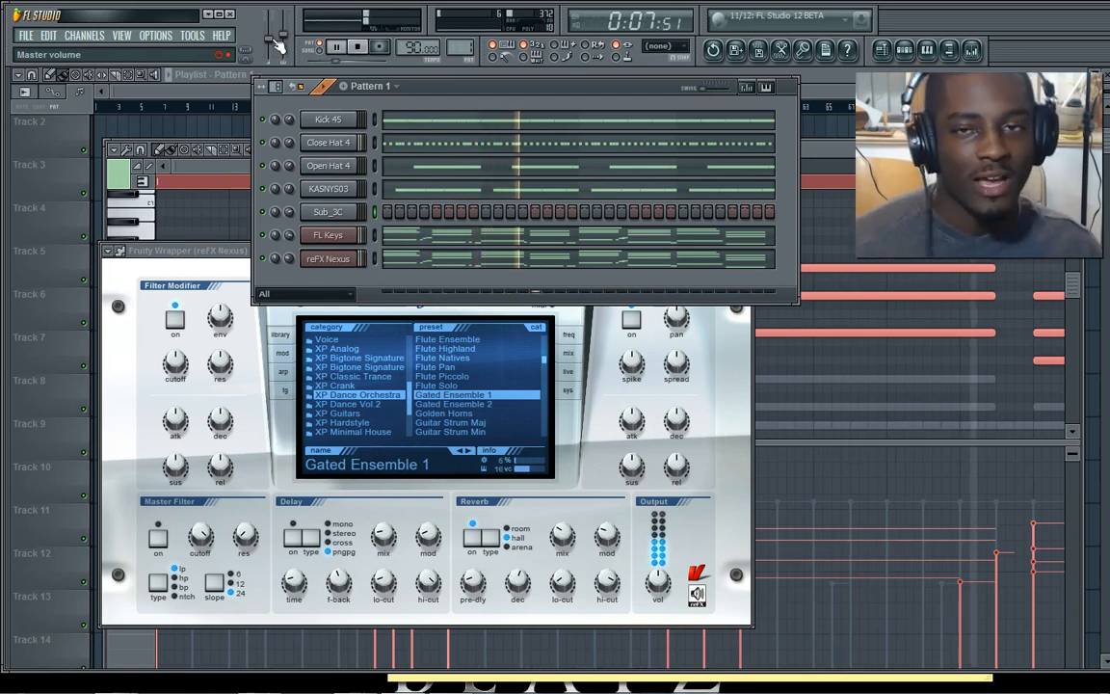
{"action": "left_click", "coordinate": [357, 46]}
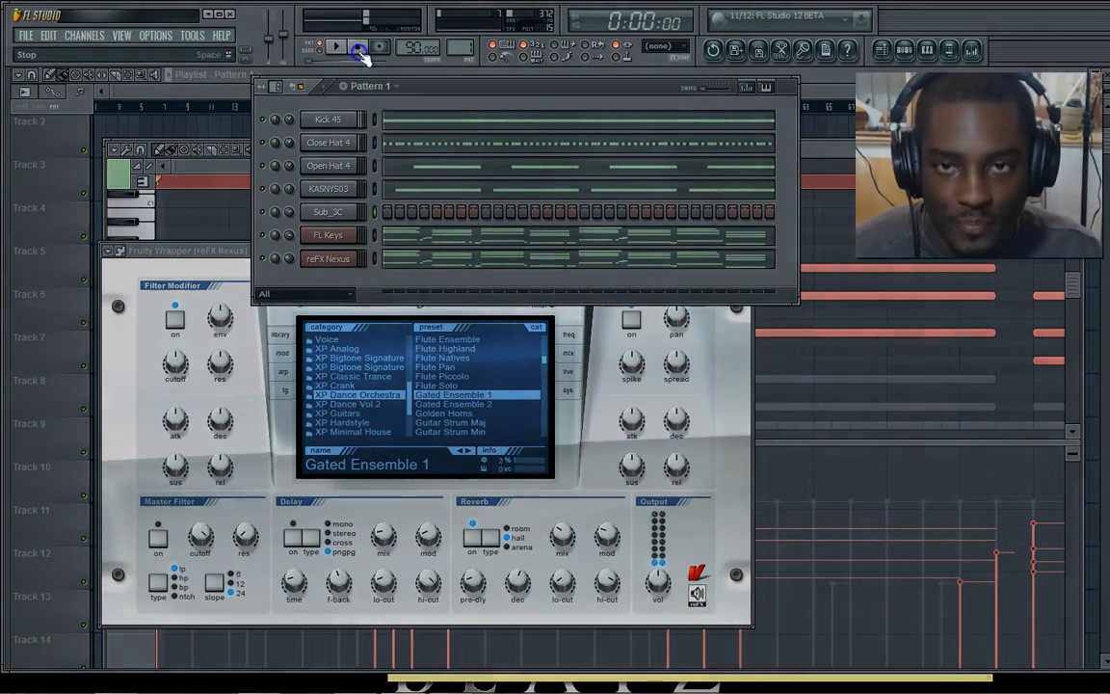